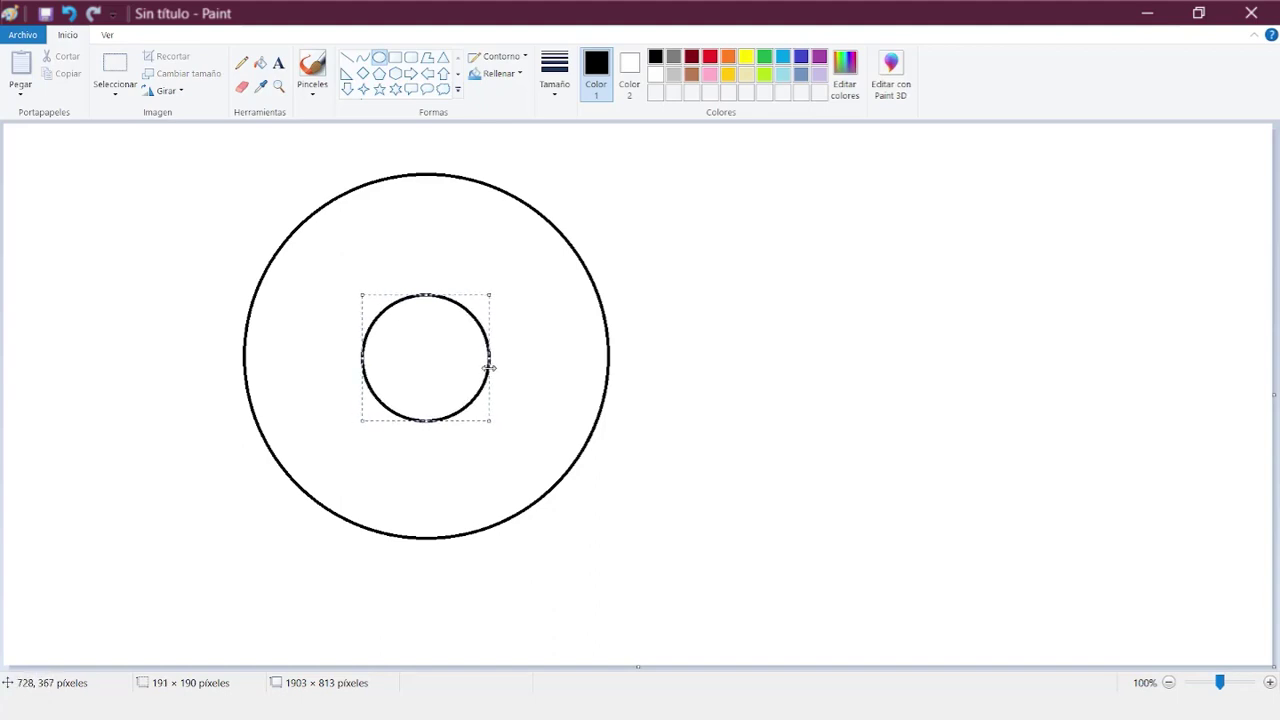
# - Draw two slanted black lines, about 170 × 100 px and 207 × 123 px, from the large circle's right edge into the inner circle
pyautogui.click(347, 57)
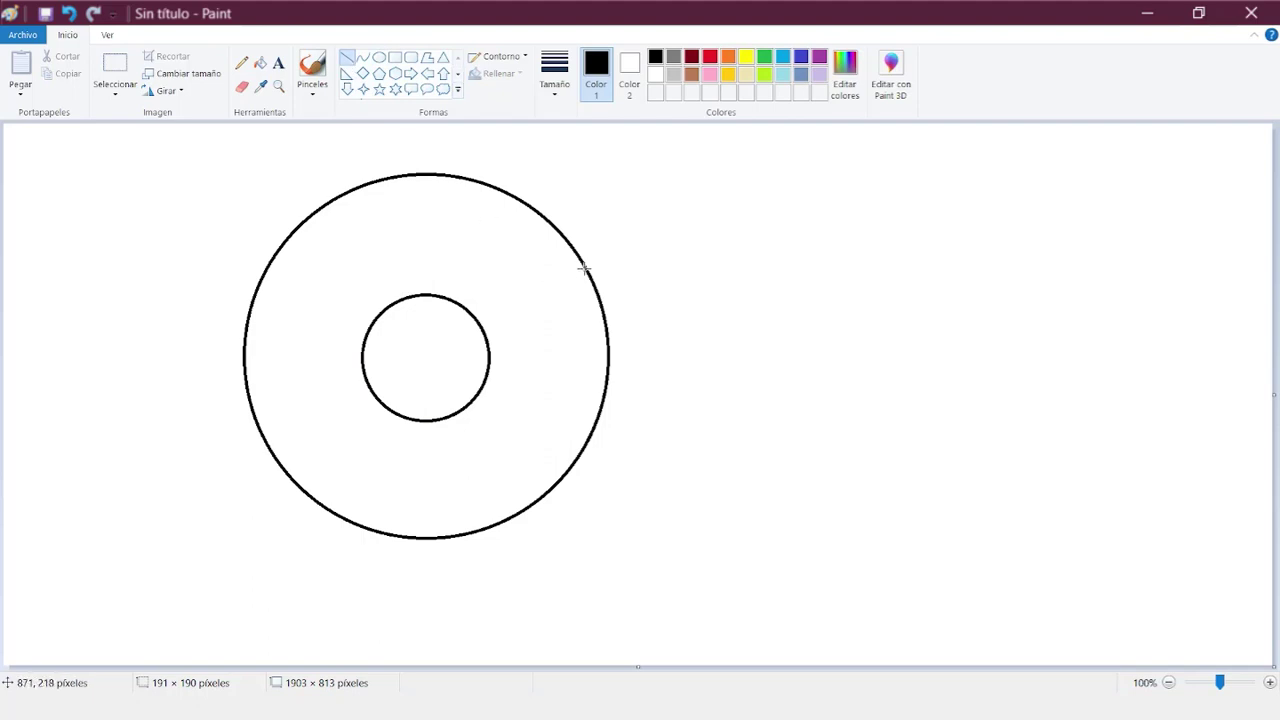
pyautogui.moveTo(584, 268); pyautogui.dragTo(471, 332)
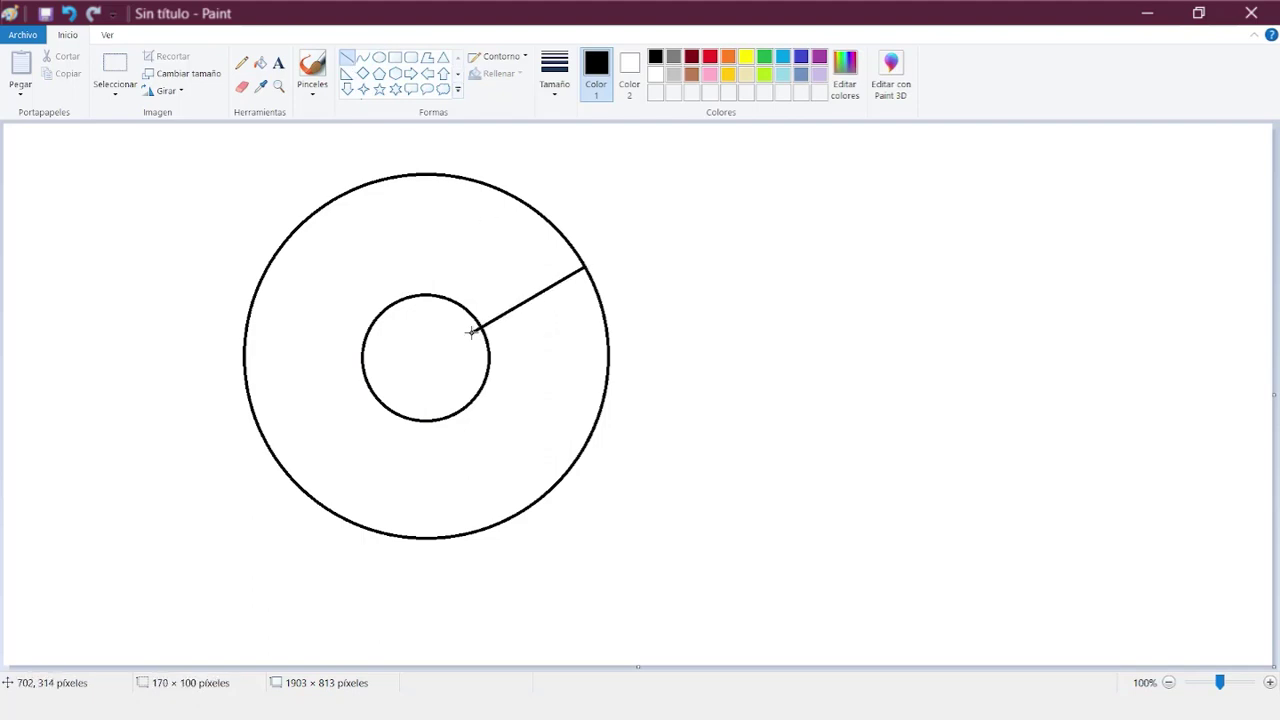
pyautogui.moveTo(594, 454); pyautogui.dragTo(455, 372)
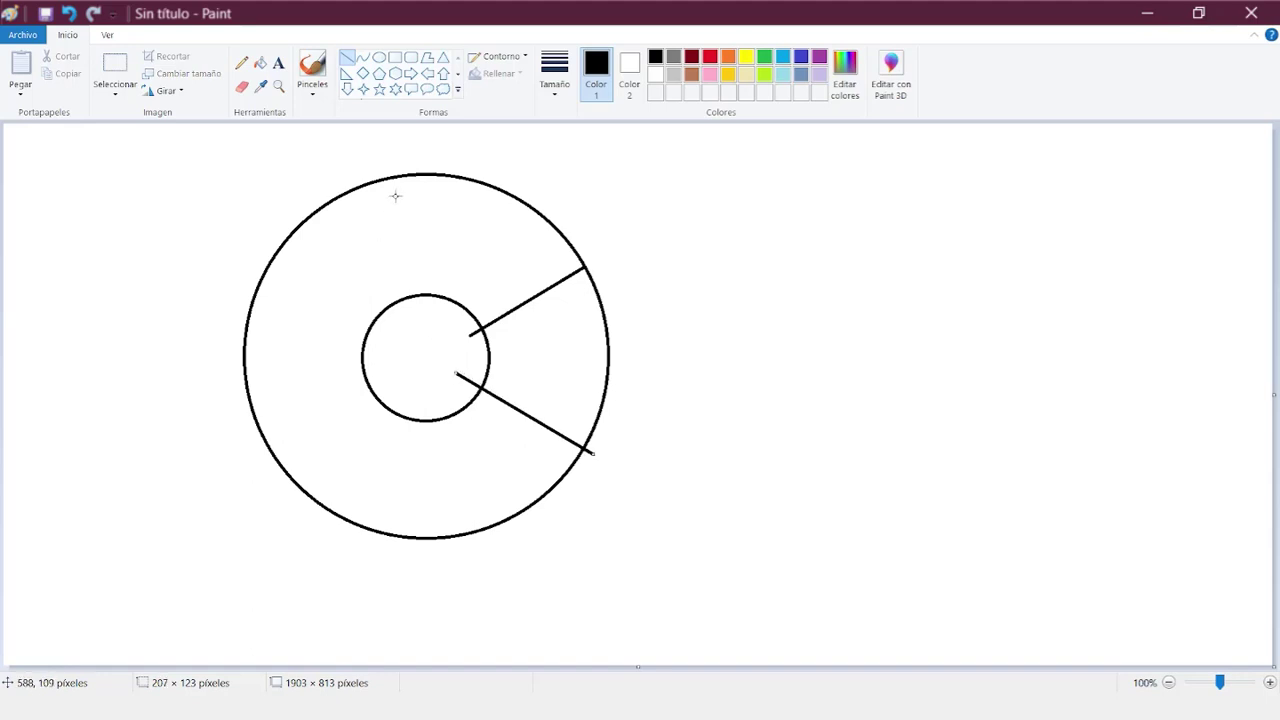
# - Frame the circles with a rectangle about 606 × 604 px, and fill the background, the wedge opening and the inner circle black
pyautogui.click(396, 57)
pyautogui.moveTo(213, 157)
pyautogui.mouseDown()
pyautogui.moveTo(478, 503)
pyautogui.moveTo(616, 558)
pyautogui.mouseUp()
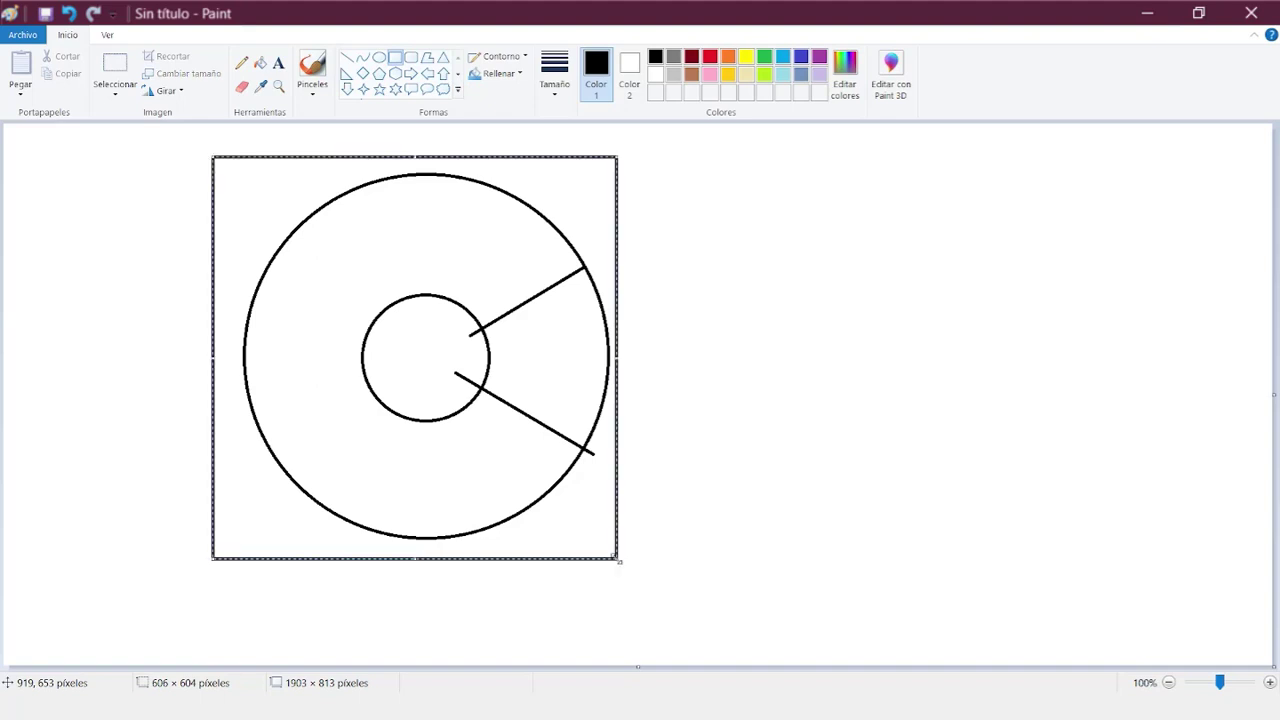
pyautogui.click(261, 63)
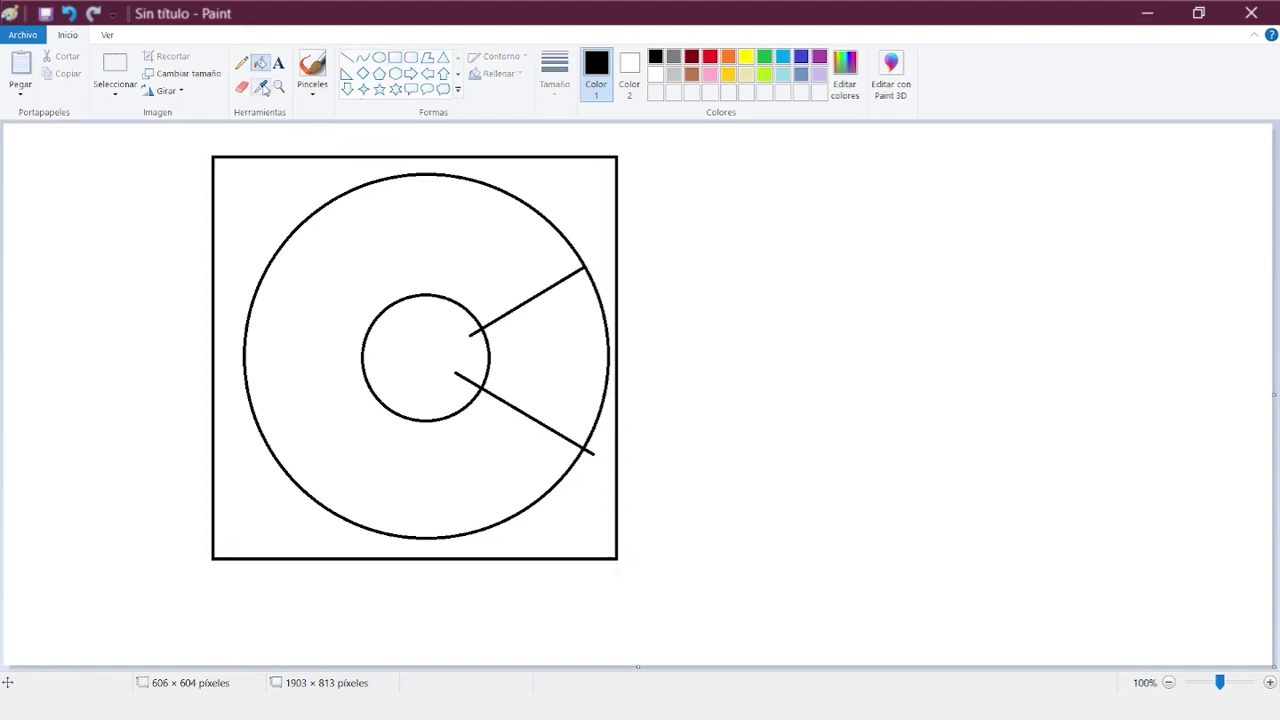
pyautogui.click(258, 178)
pyautogui.click(520, 348)
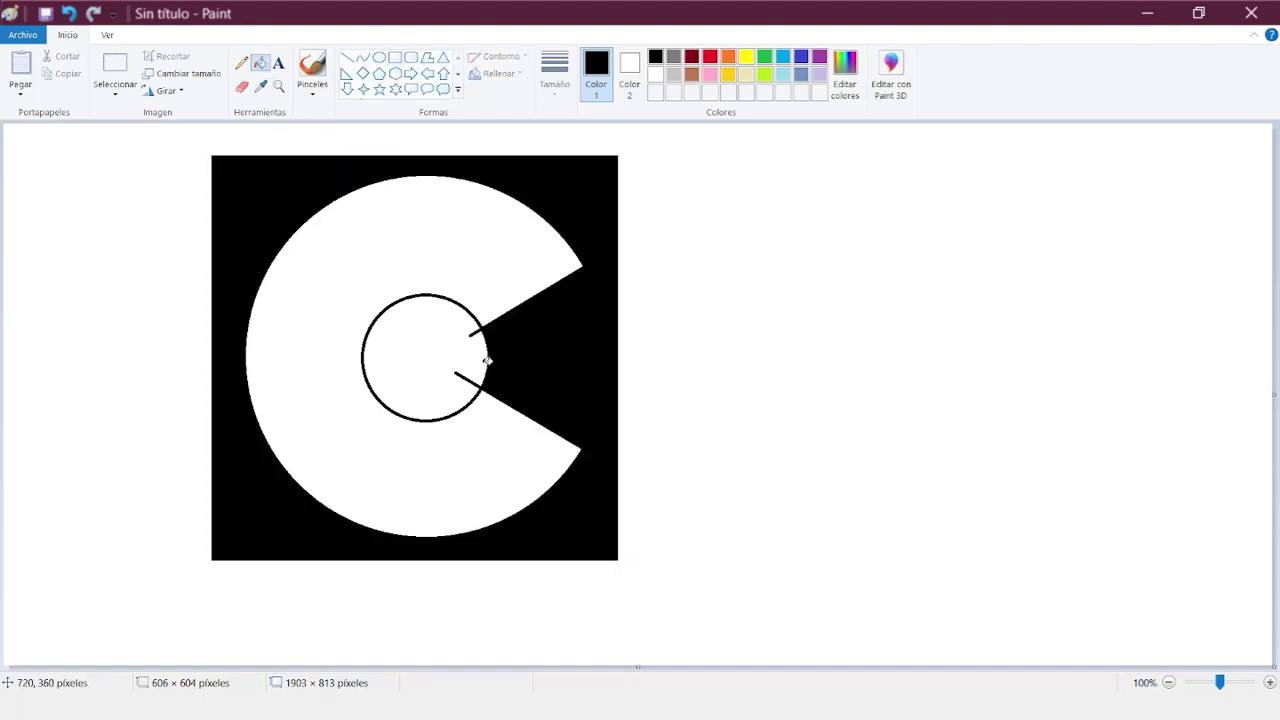
pyautogui.click(458, 358)
# - Draw two small concentric circles below the black square's lower-left corner, the inner one about 36 × 36 px
pyautogui.click(379, 57)
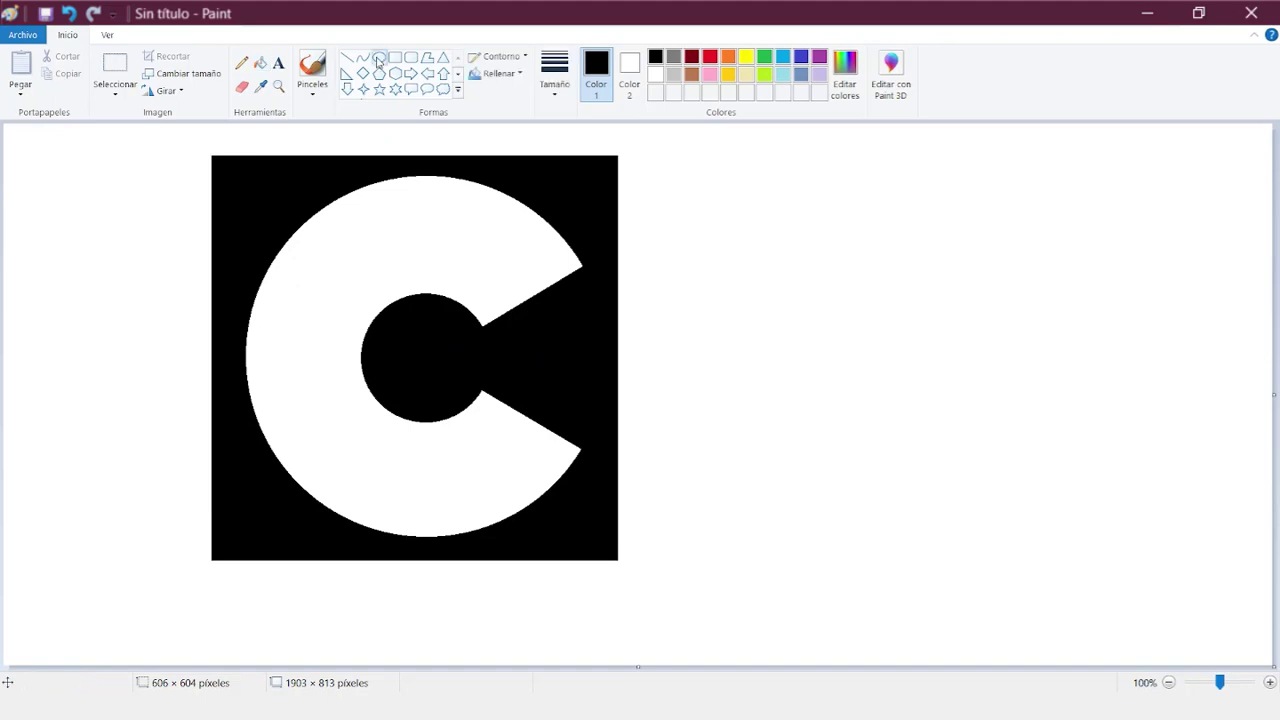
pyautogui.moveTo(222, 592)
pyautogui.mouseDown()
pyautogui.moveTo(272, 641)
pyautogui.moveTo(243, 624)
pyautogui.moveTo(243, 606)
pyautogui.moveTo(268, 630)
pyautogui.moveTo(236, 598)
pyautogui.mouseUp()
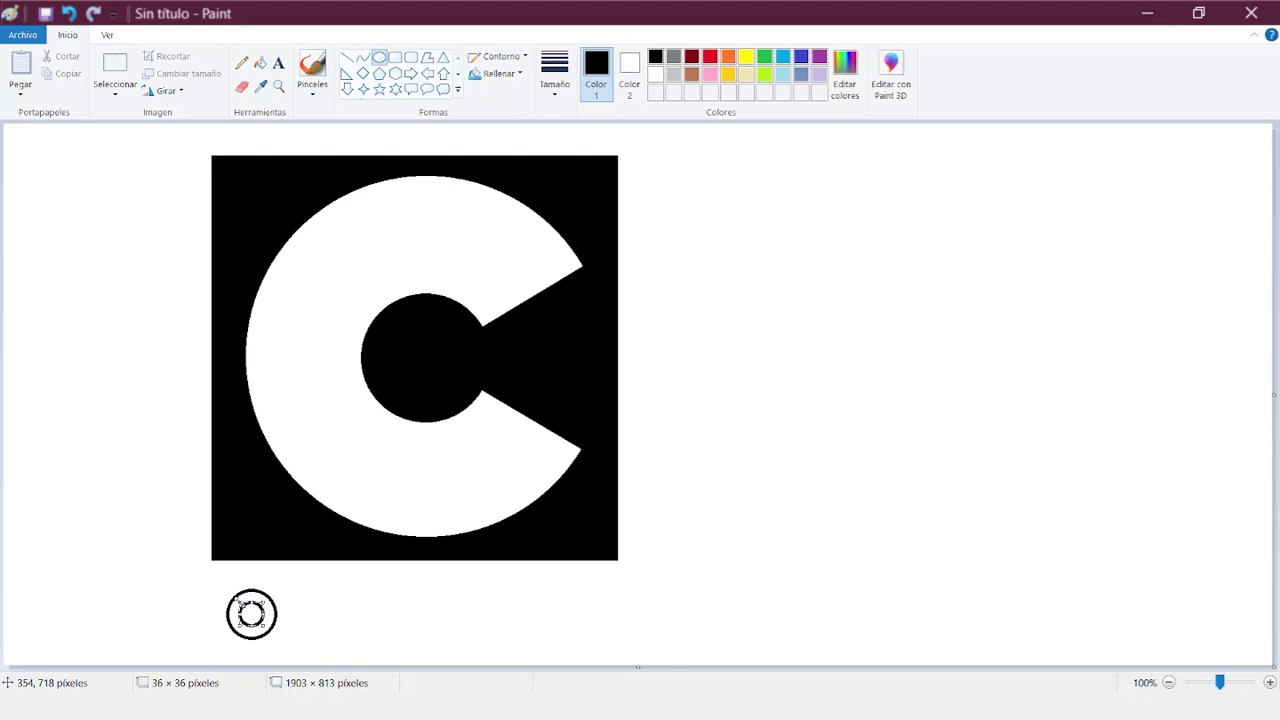
pyautogui.click(311, 658)
# - Mark the small C's opening with two short slanted lines between the circles, and fill the rest of the ring black
pyautogui.click(347, 57)
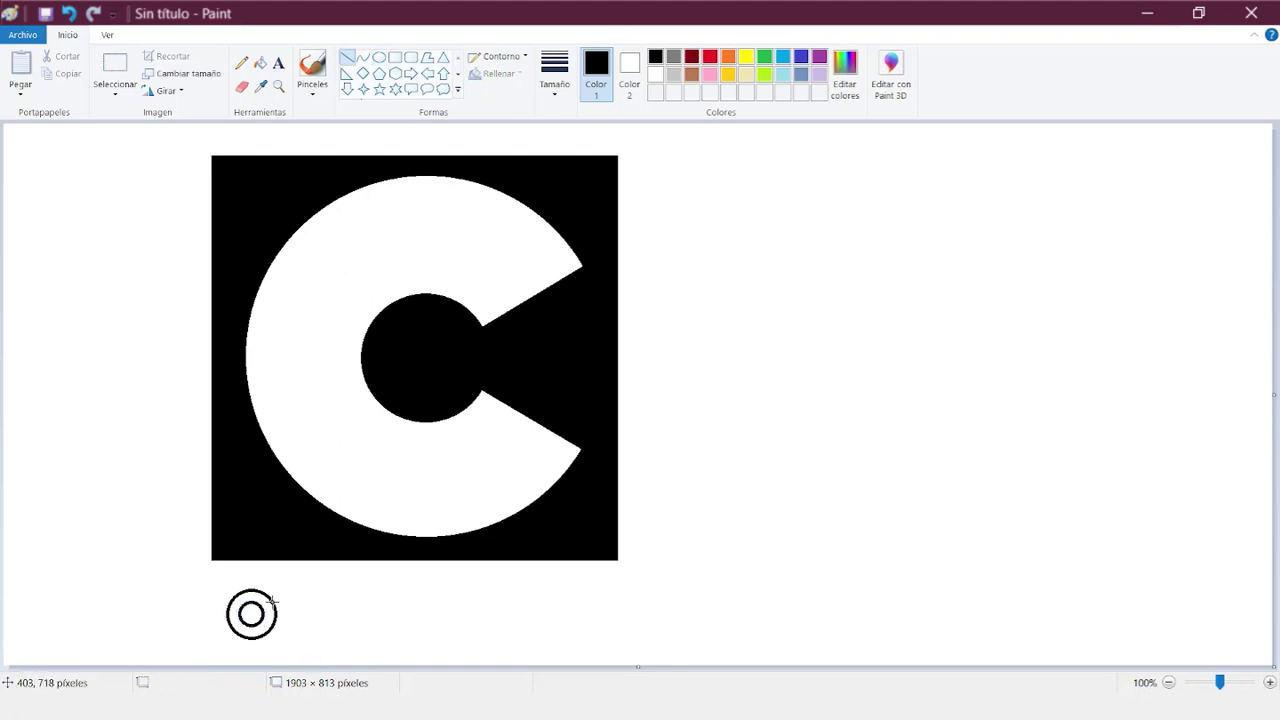
pyautogui.moveTo(271, 602)
pyautogui.mouseDown()
pyautogui.moveTo(261, 610)
pyautogui.moveTo(272, 630)
pyautogui.mouseUp()
pyautogui.click(271, 646)
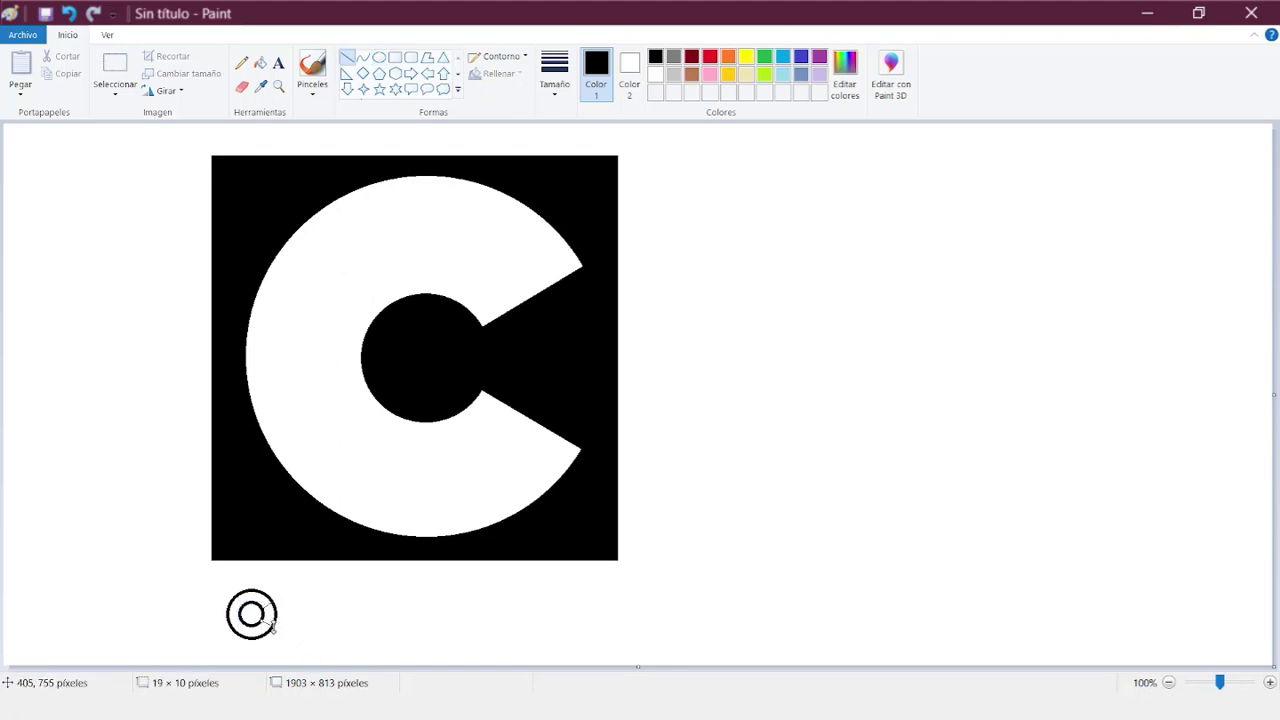
pyautogui.click(260, 62)
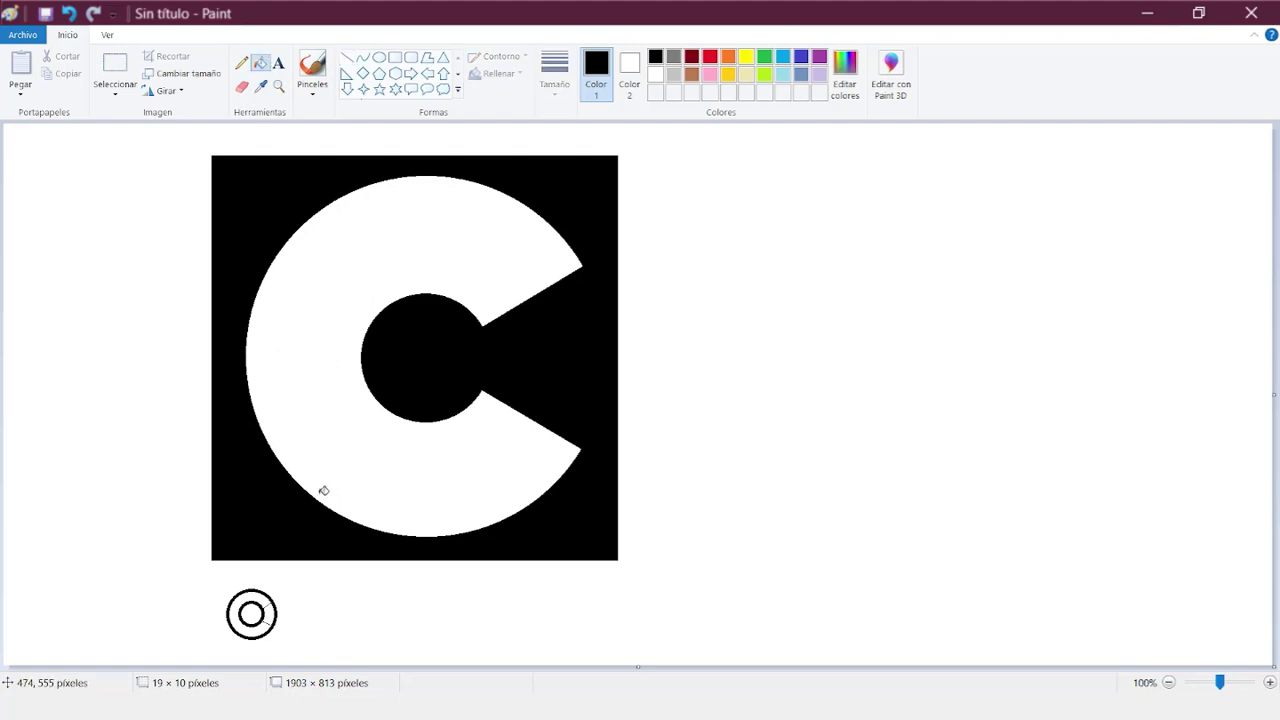
pyautogui.click(236, 616)
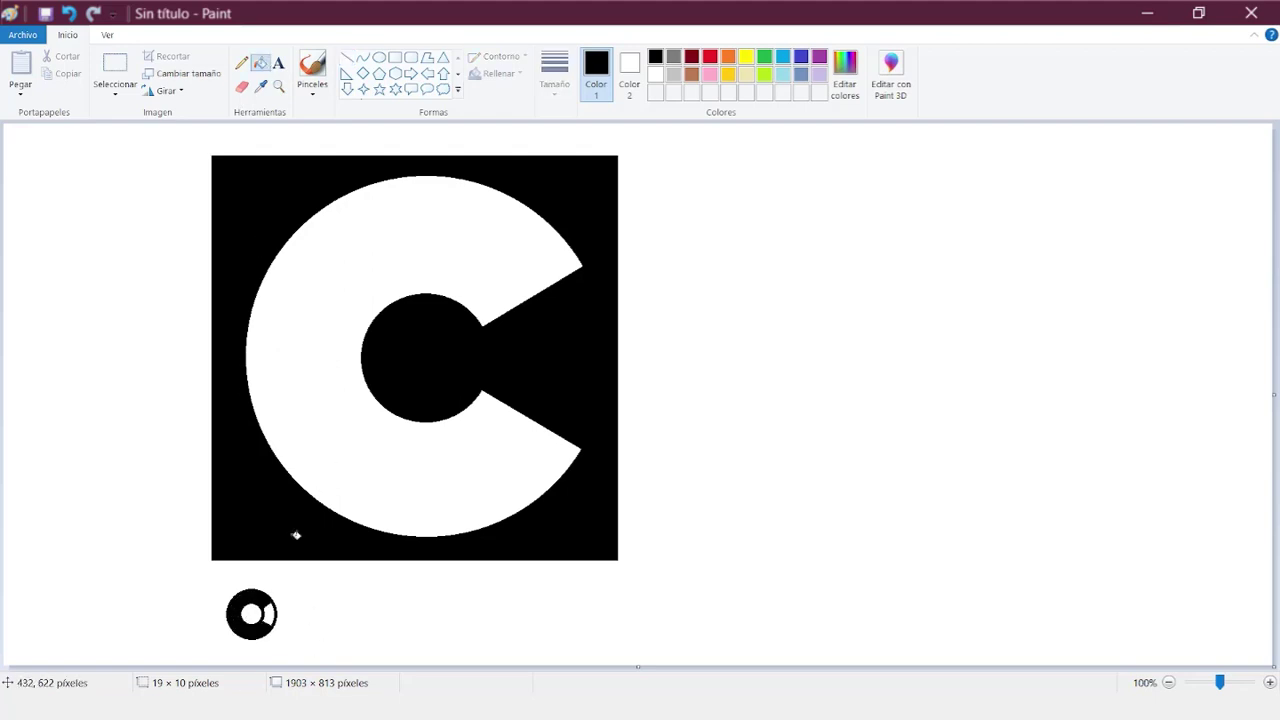
# - Cut the small C's opening with two slanted white lines and fill the leftover black arcs between them white
pyautogui.click(347, 57)
pyautogui.click(655, 74)
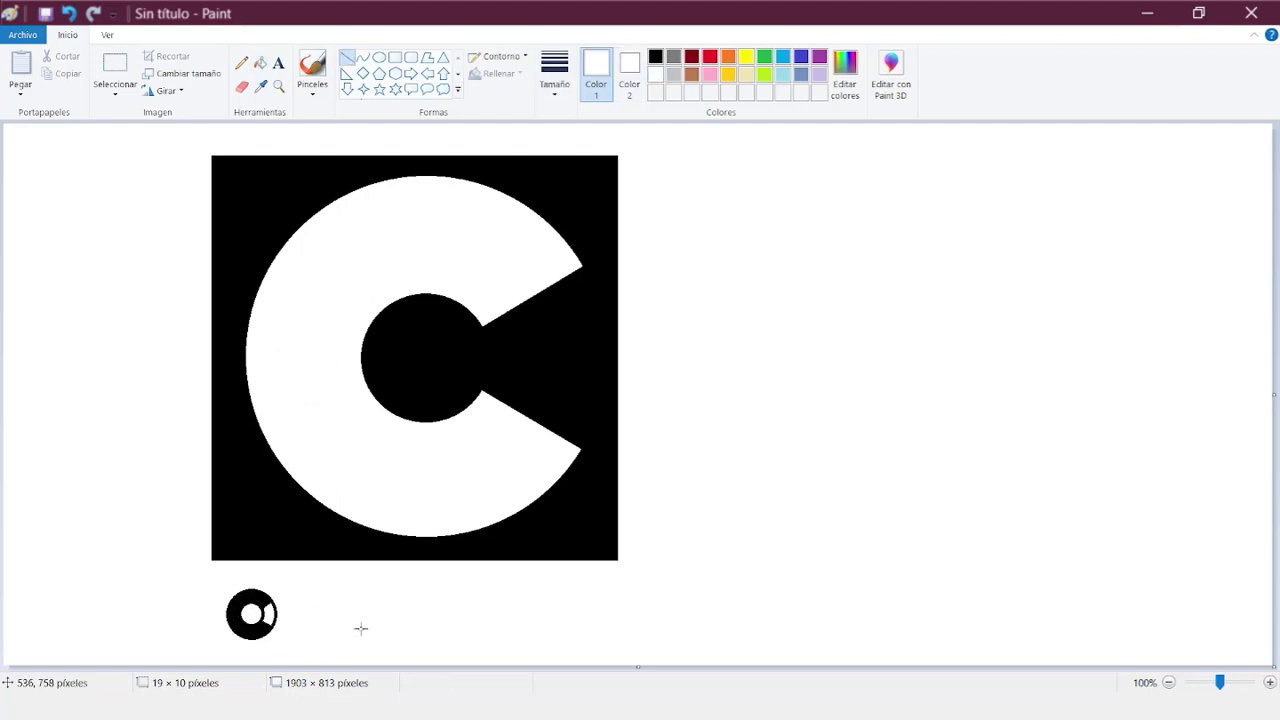
pyautogui.moveTo(274, 601); pyautogui.dragTo(248, 613)
pyautogui.click(310, 649)
pyautogui.click(313, 650)
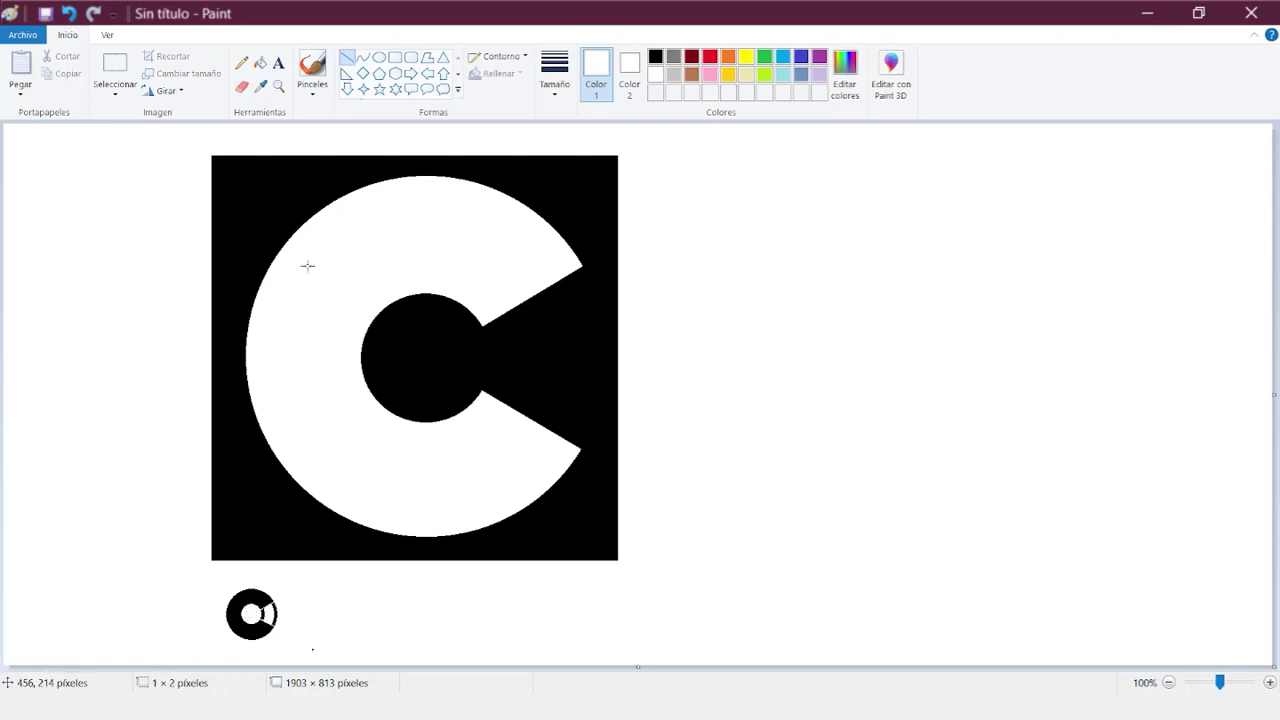
pyautogui.click(260, 62)
pyautogui.click(263, 614)
pyautogui.click(275, 614)
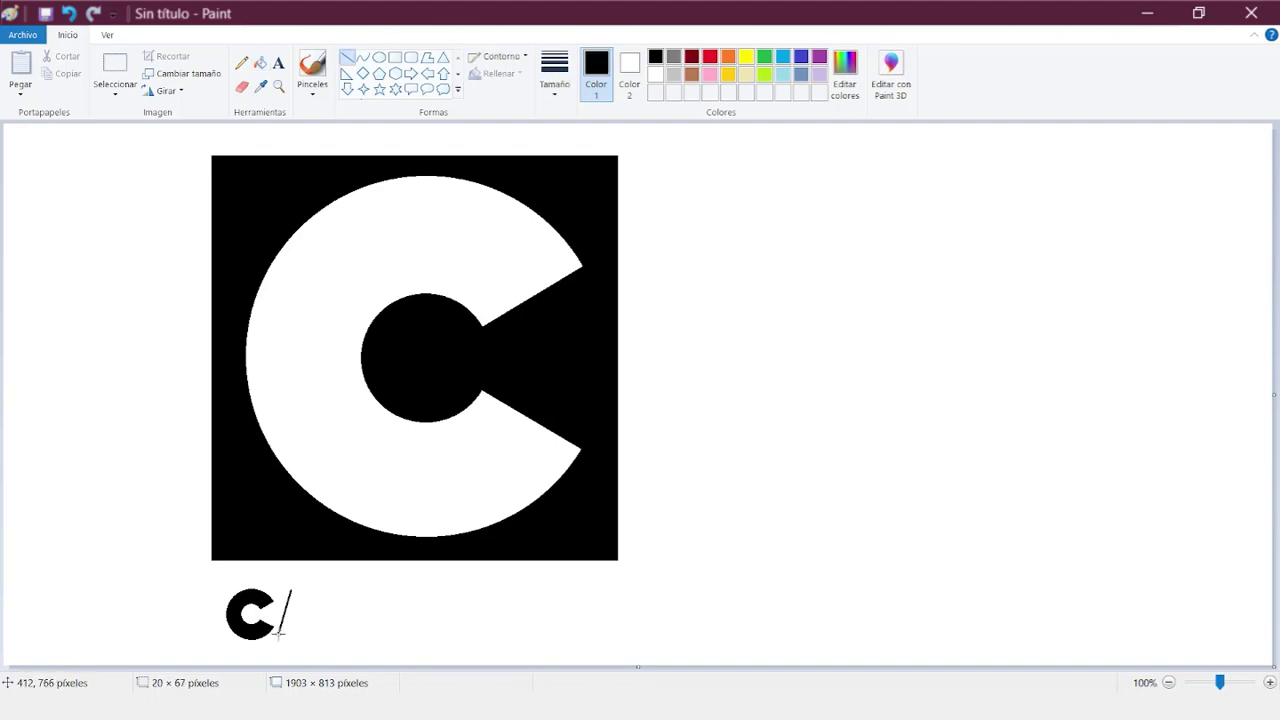
# - Outline a block letter A in black straight lines beside the small C and fill its body black
pyautogui.moveTo(277, 637)
pyautogui.mouseDown()
pyautogui.moveTo(290, 590)
pyautogui.moveTo(320, 588)
pyautogui.moveTo(330, 637)
pyautogui.moveTo(292, 638)
pyautogui.mouseUp()
pyautogui.moveTo(303, 592)
pyautogui.mouseDown()
pyautogui.moveTo(314, 639)
pyautogui.moveTo(341, 647)
pyautogui.moveTo(314, 636)
pyautogui.moveTo(313, 617)
pyautogui.moveTo(285, 630)
pyautogui.mouseUp()
pyautogui.click(340, 646)
pyautogui.click(343, 646)
pyautogui.click(320, 631)
pyautogui.click(355, 651)
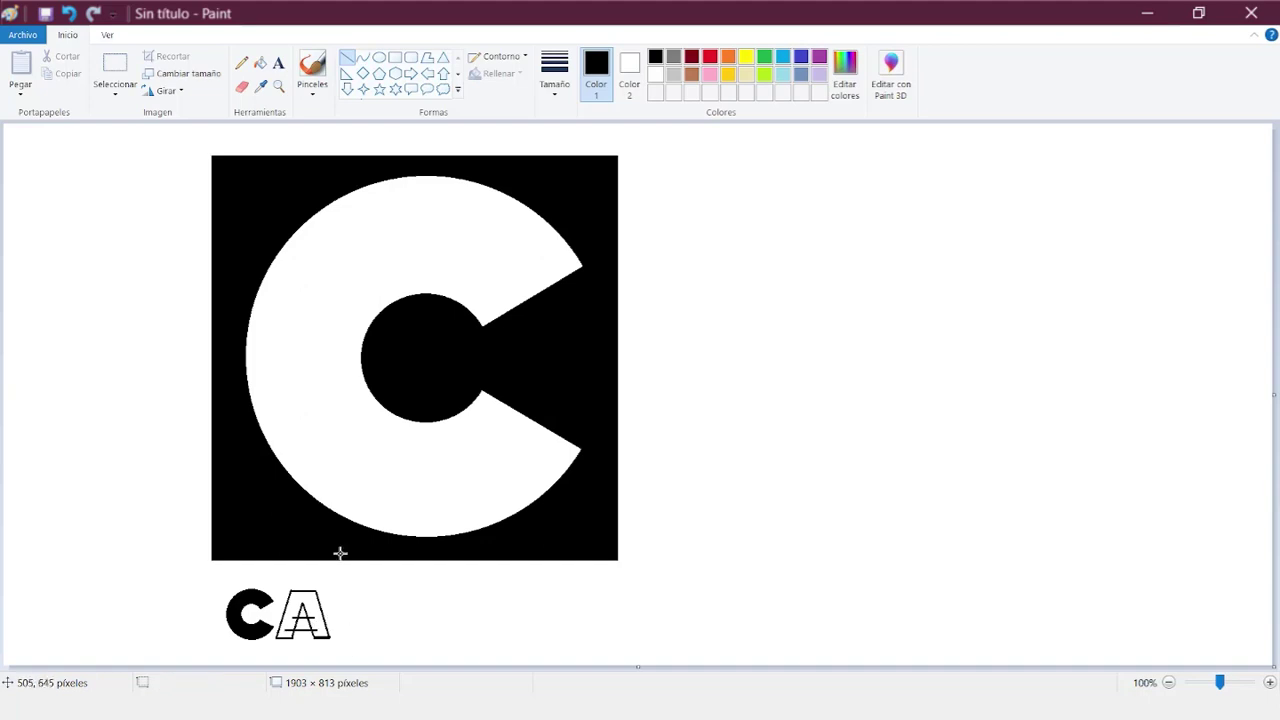
pyautogui.click(260, 62)
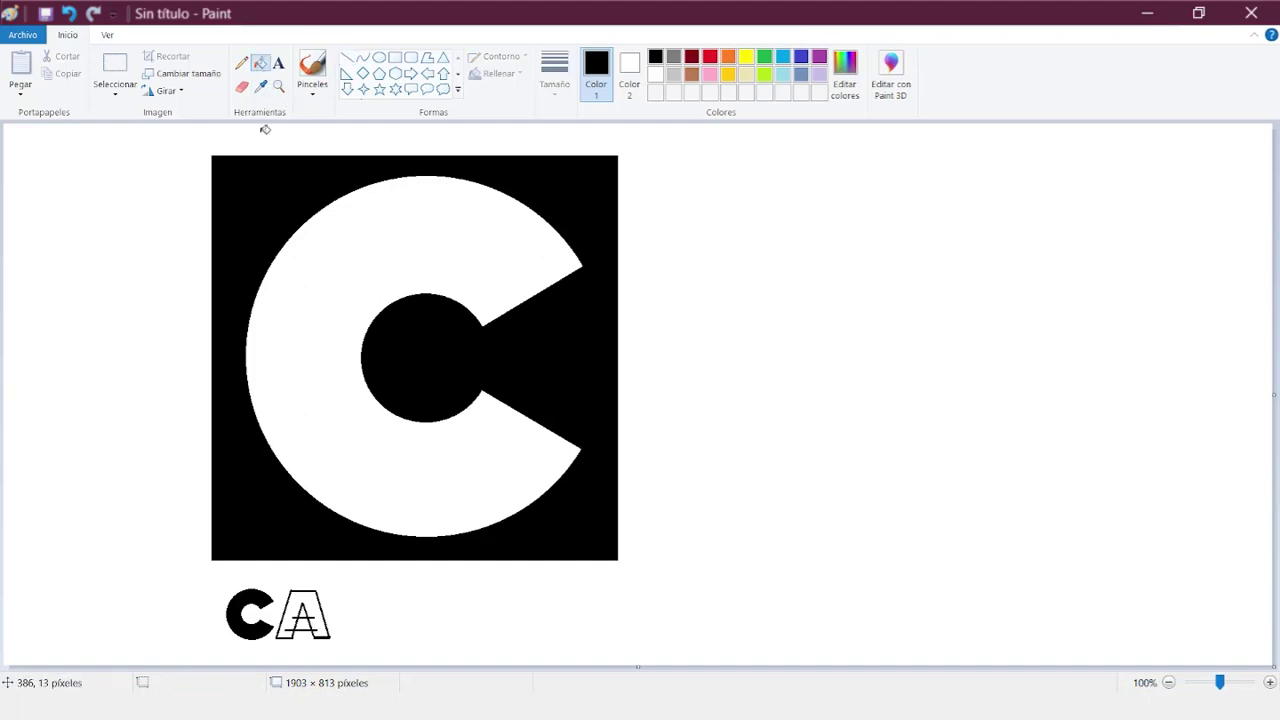
pyautogui.click(288, 620)
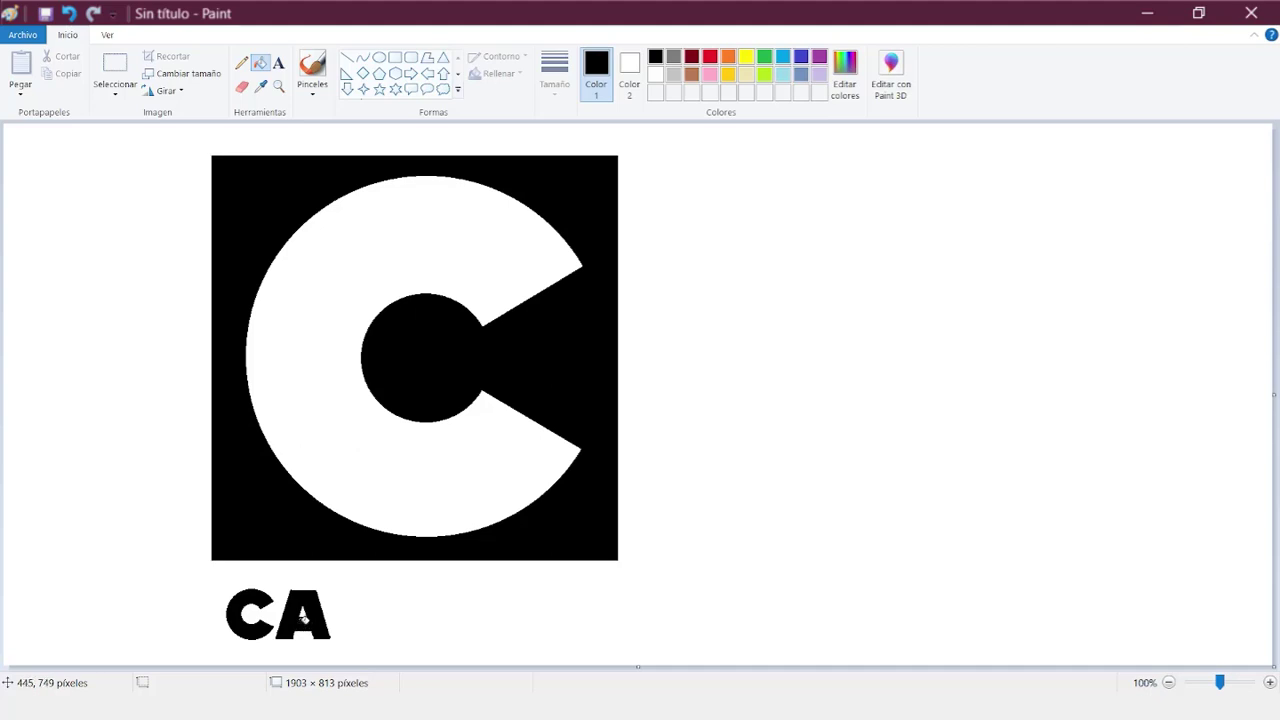
# - Draw the straight outline edges of a block letter R beside the A: the stem, upper edge and legs
pyautogui.click(346, 57)
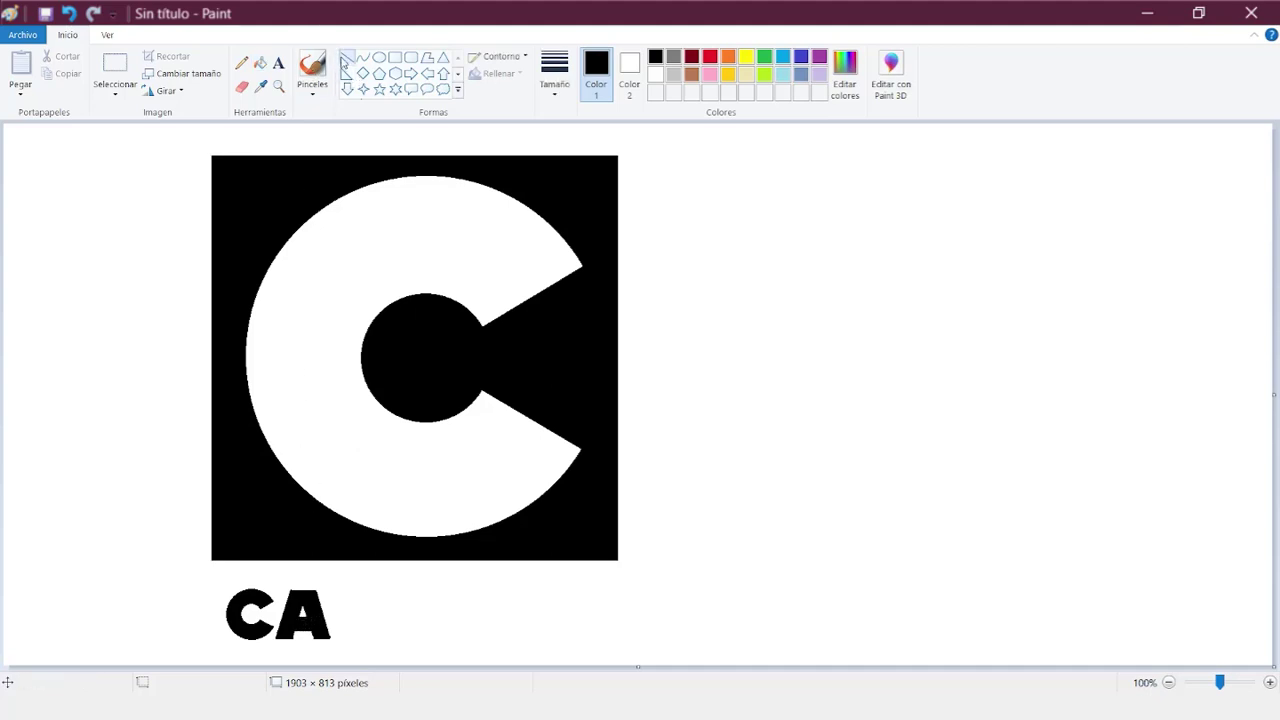
pyautogui.moveTo(338, 589); pyautogui.dragTo(338, 640)
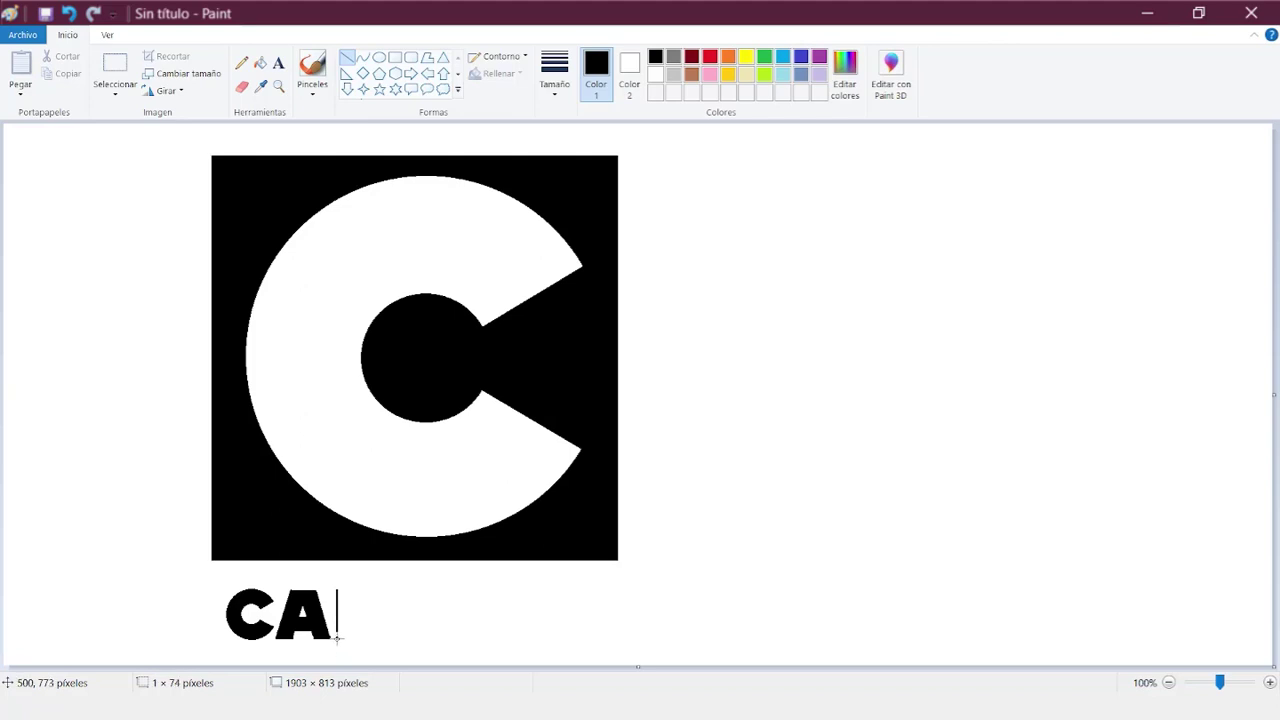
pyautogui.moveTo(338, 589); pyautogui.dragTo(365, 591)
pyautogui.click(371, 652)
pyautogui.moveTo(351, 638)
pyautogui.mouseDown()
pyautogui.moveTo(336, 637)
pyautogui.moveTo(366, 638)
pyautogui.moveTo(374, 624)
pyautogui.moveTo(382, 638)
pyautogui.moveTo(353, 627)
pyautogui.mouseUp()
pyautogui.click(367, 654)
pyautogui.click(366, 654)
pyautogui.click(384, 653)
pyautogui.click(368, 653)
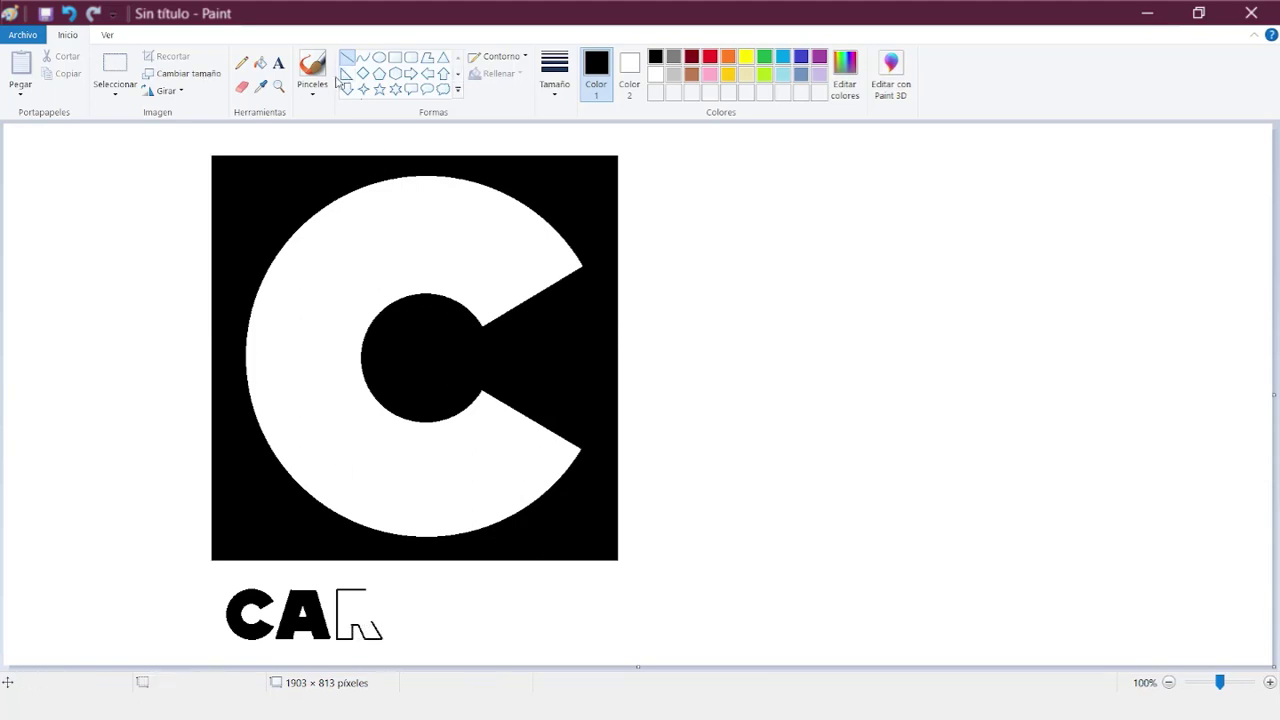
# - Draw the rounded bowl of the R and its inner counter with the Curve tool
pyautogui.click(362, 57)
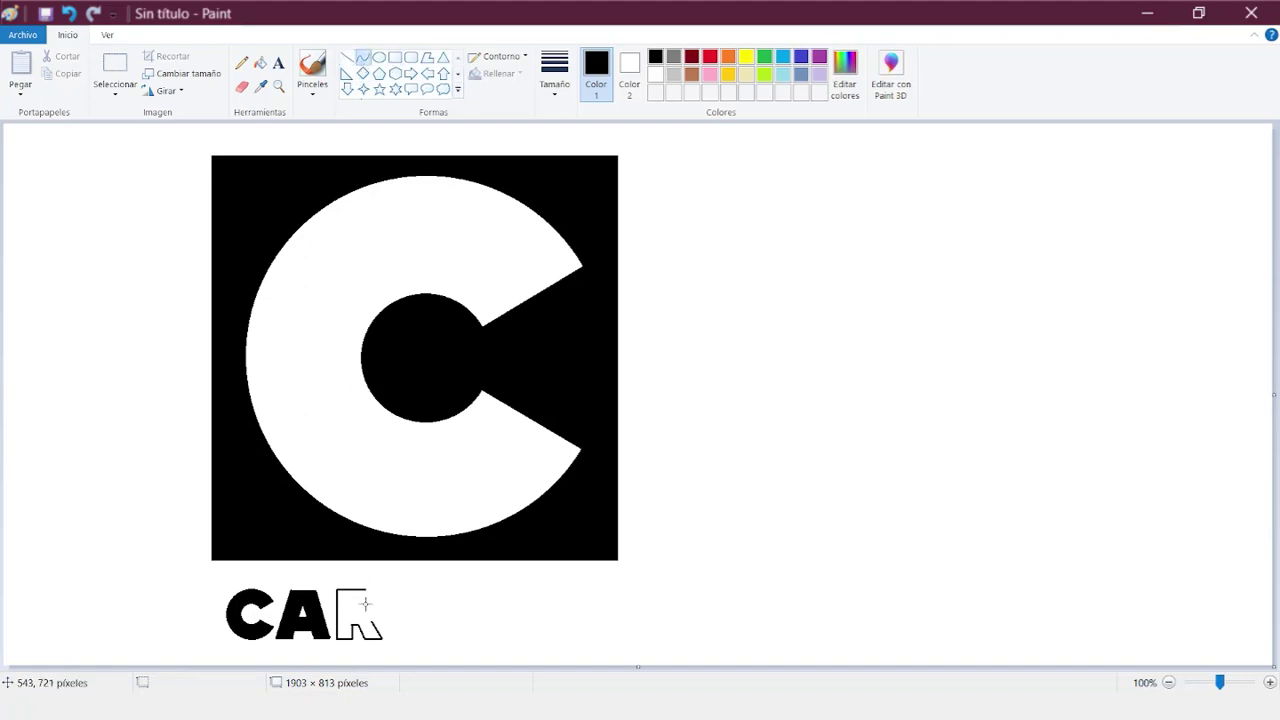
pyautogui.moveTo(367, 590)
pyautogui.mouseDown()
pyautogui.moveTo(372, 625)
pyautogui.moveTo(380, 591)
pyautogui.moveTo(390, 606)
pyautogui.moveTo(367, 611)
pyautogui.mouseUp()
pyautogui.click(372, 650)
pyautogui.click(369, 601)
pyautogui.click(384, 658)
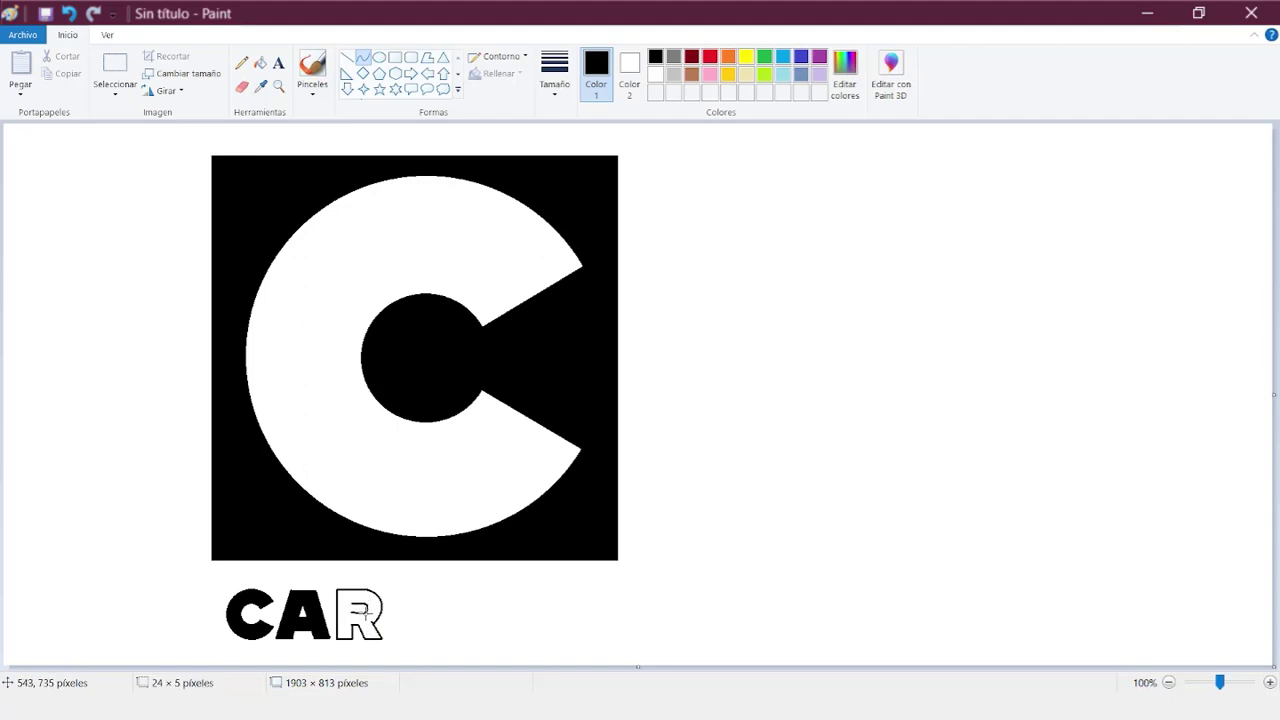
pyautogui.click(356, 609)
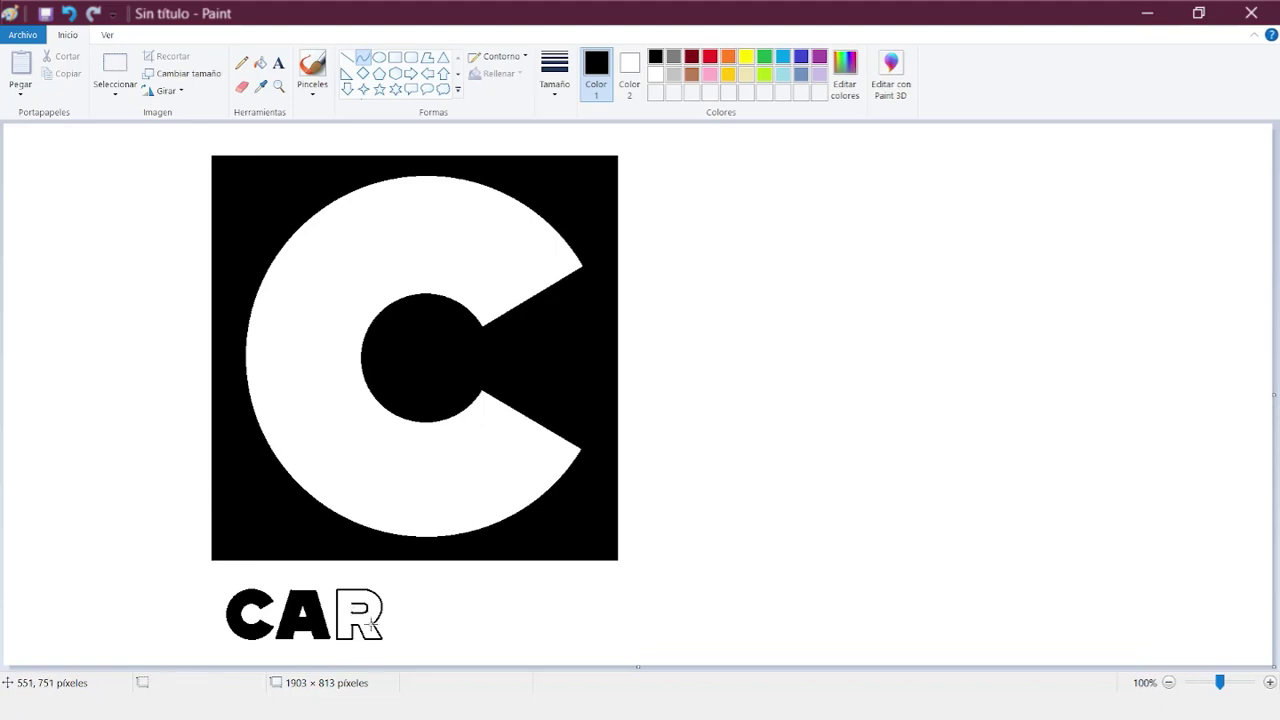
# - Close the left side of the R's counter with a short vertical line and fill the letter black
pyautogui.click(346, 57)
pyautogui.moveTo(352, 605); pyautogui.dragTo(354, 620)
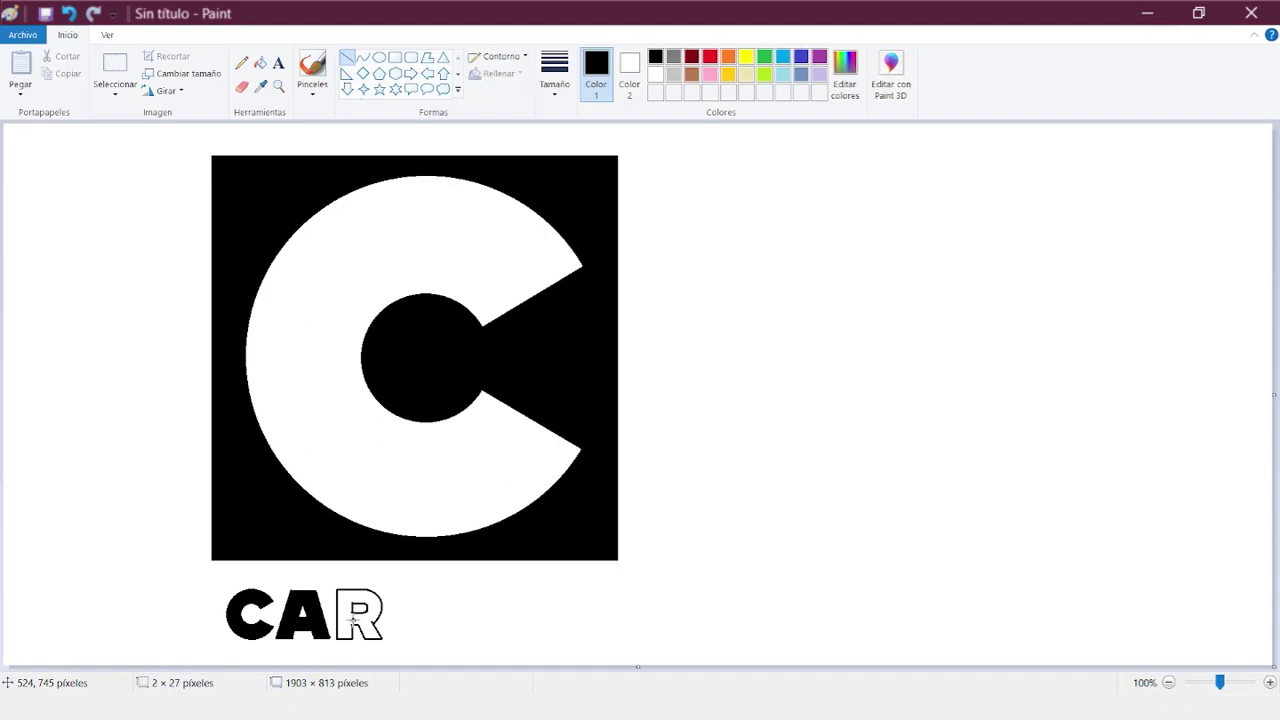
pyautogui.click(397, 643)
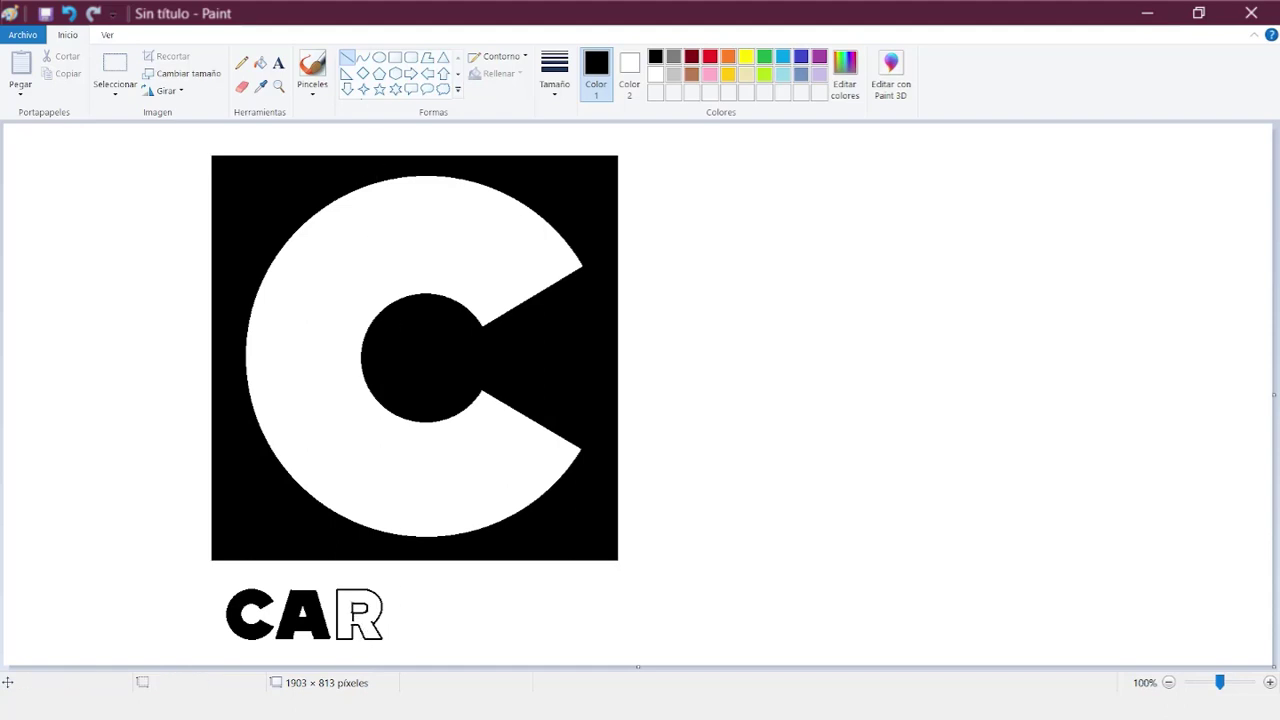
pyautogui.click(260, 62)
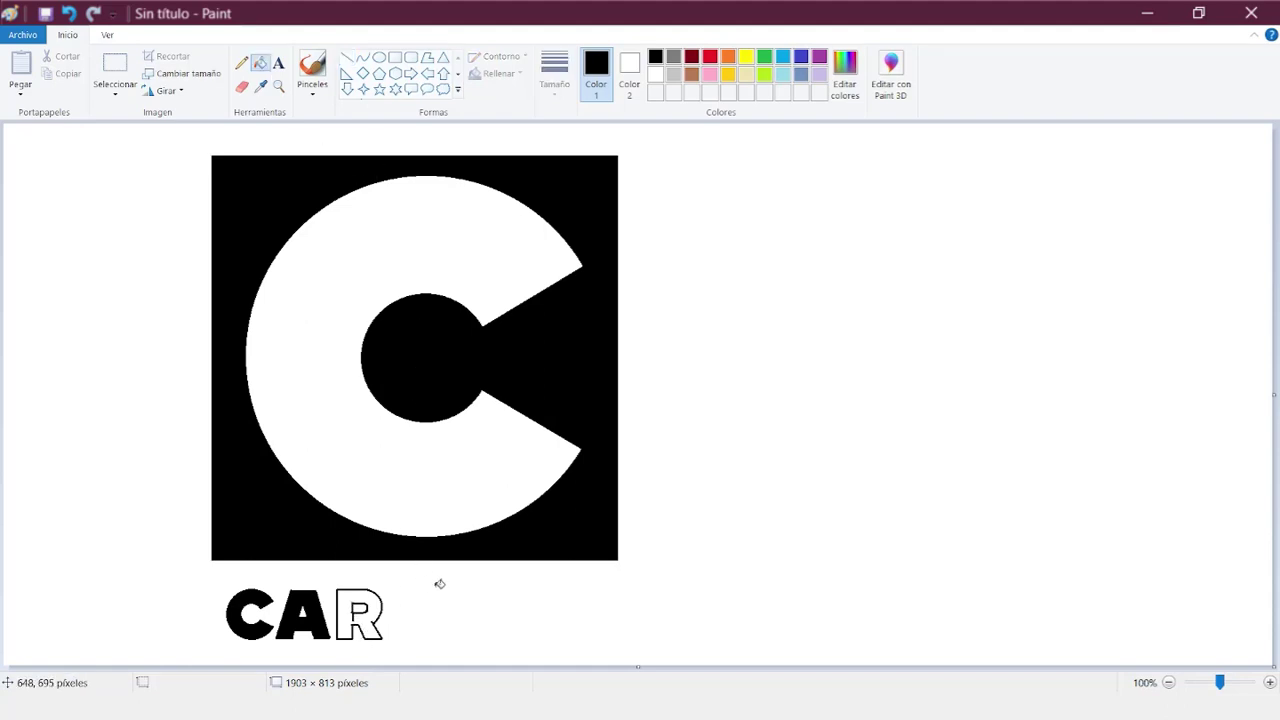
pyautogui.click(349, 616)
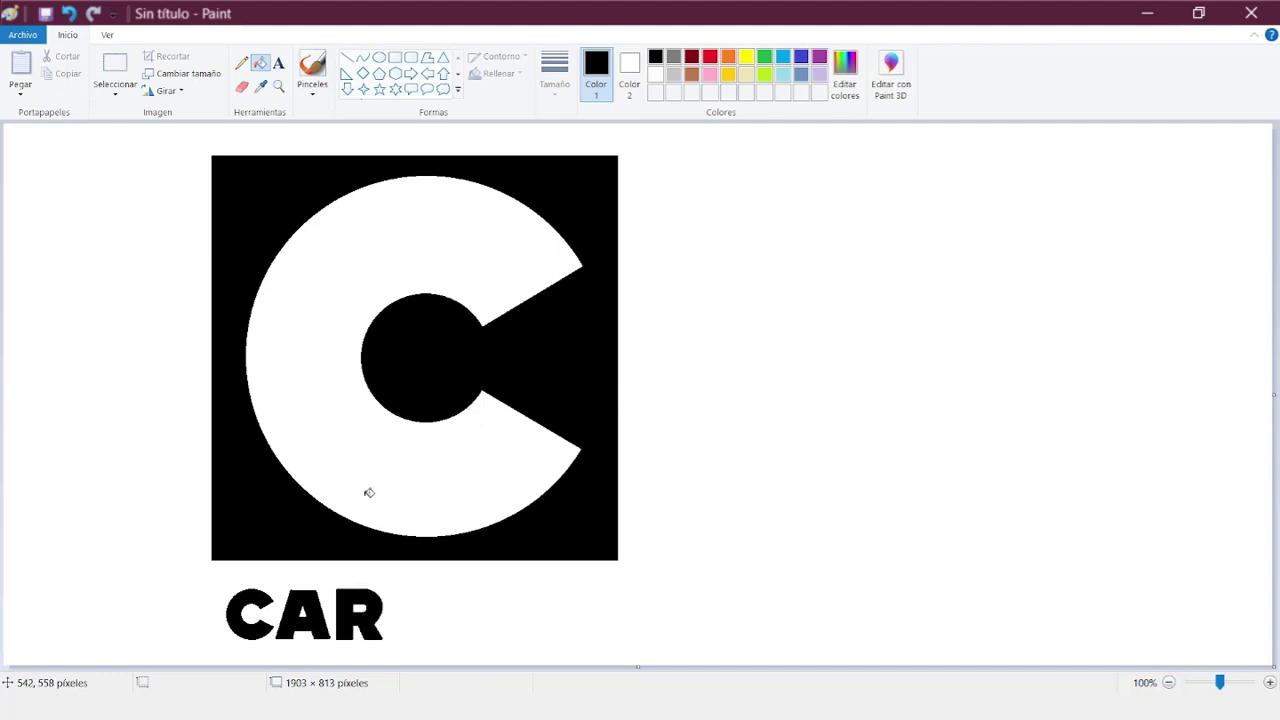
# - Build a block letter T beside the R from a horizontal bar and a stem about 27 × 66 px, and fill both black
pyautogui.click(396, 57)
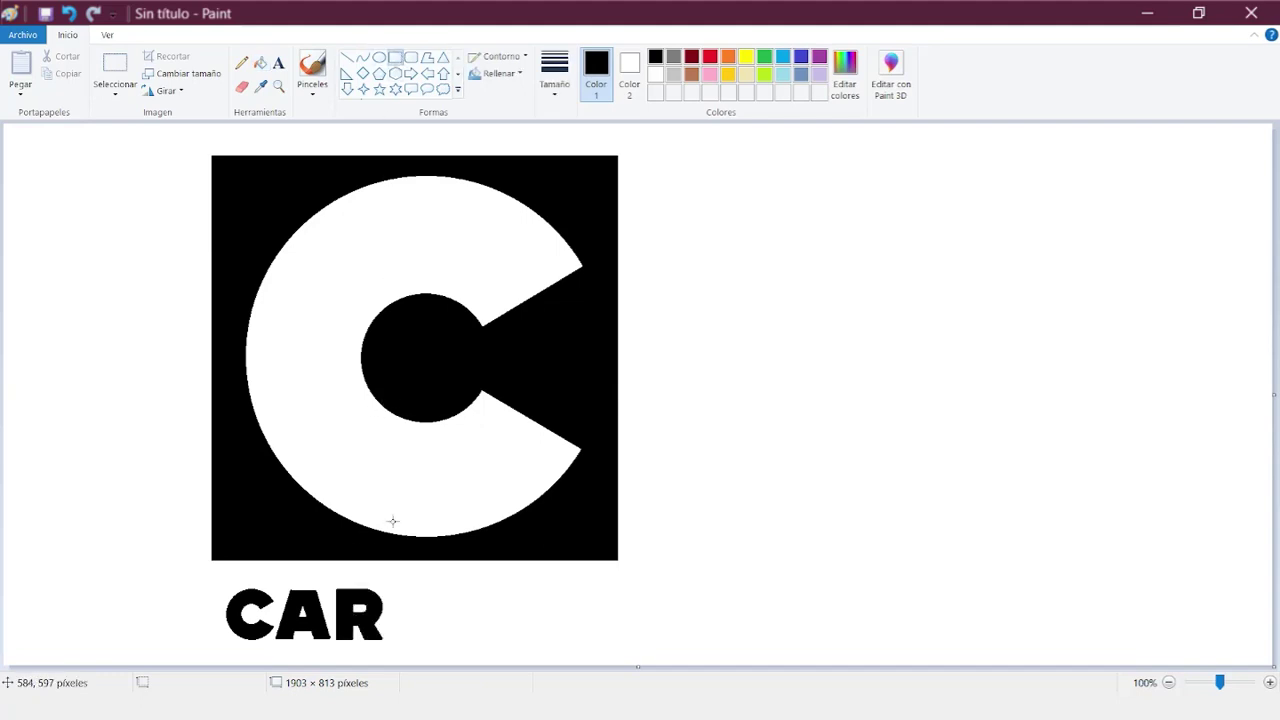
pyautogui.moveTo(388, 590)
pyautogui.mouseDown()
pyautogui.moveTo(450, 605)
pyautogui.moveTo(405, 596)
pyautogui.moveTo(421, 639)
pyautogui.mouseUp()
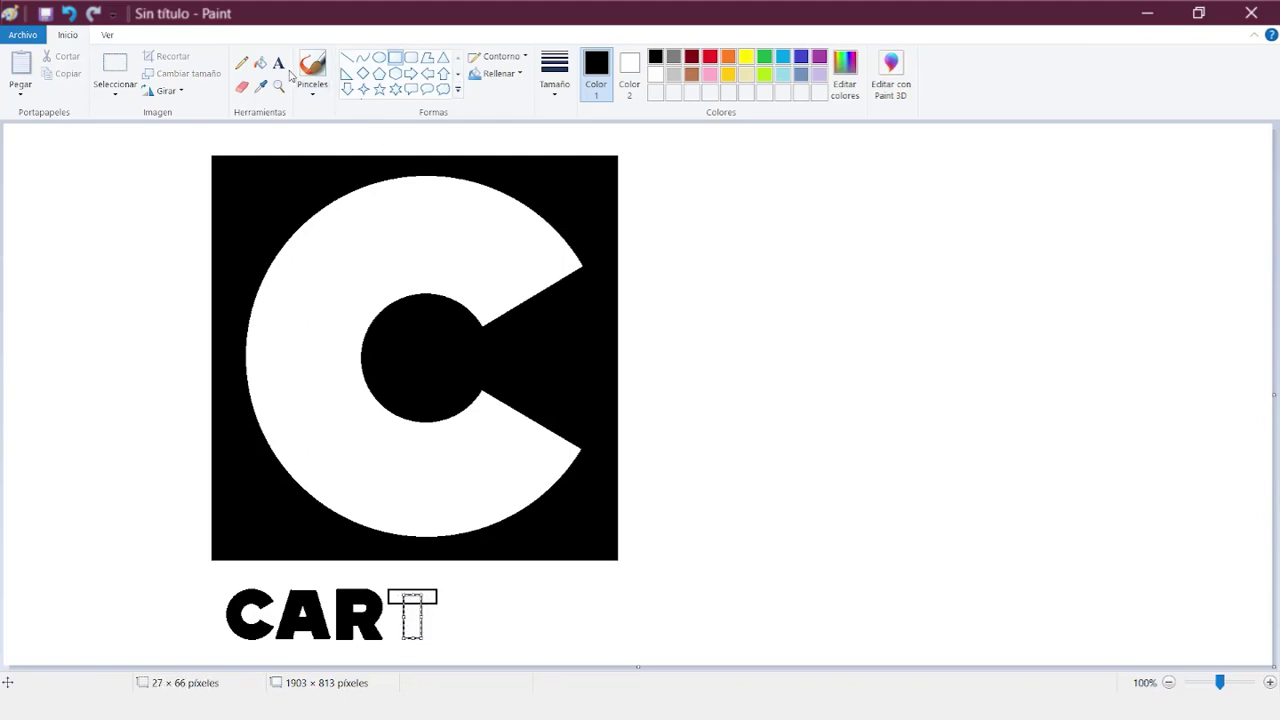
pyautogui.click(262, 65)
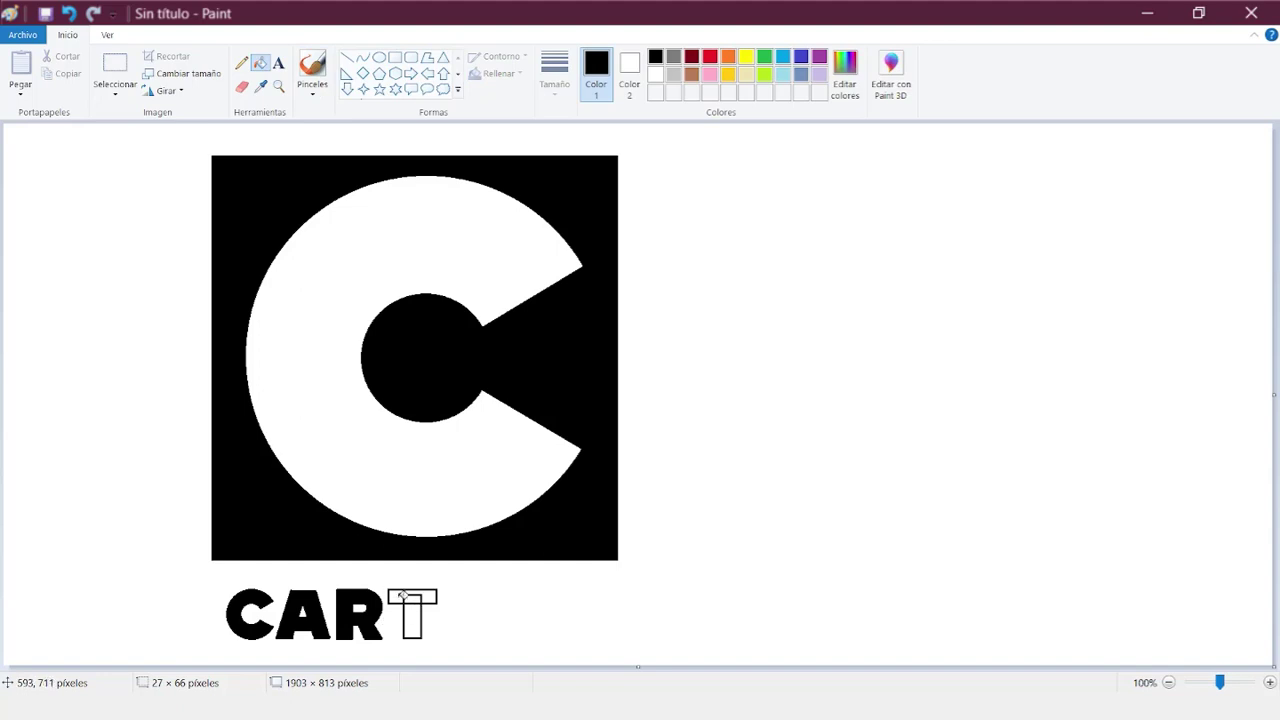
pyautogui.click(402, 596)
pyautogui.click(413, 625)
# - Draw the letter O beside the T as two concentric circles, the inner about 30 × 32 px, and fill the ring black
pyautogui.click(379, 57)
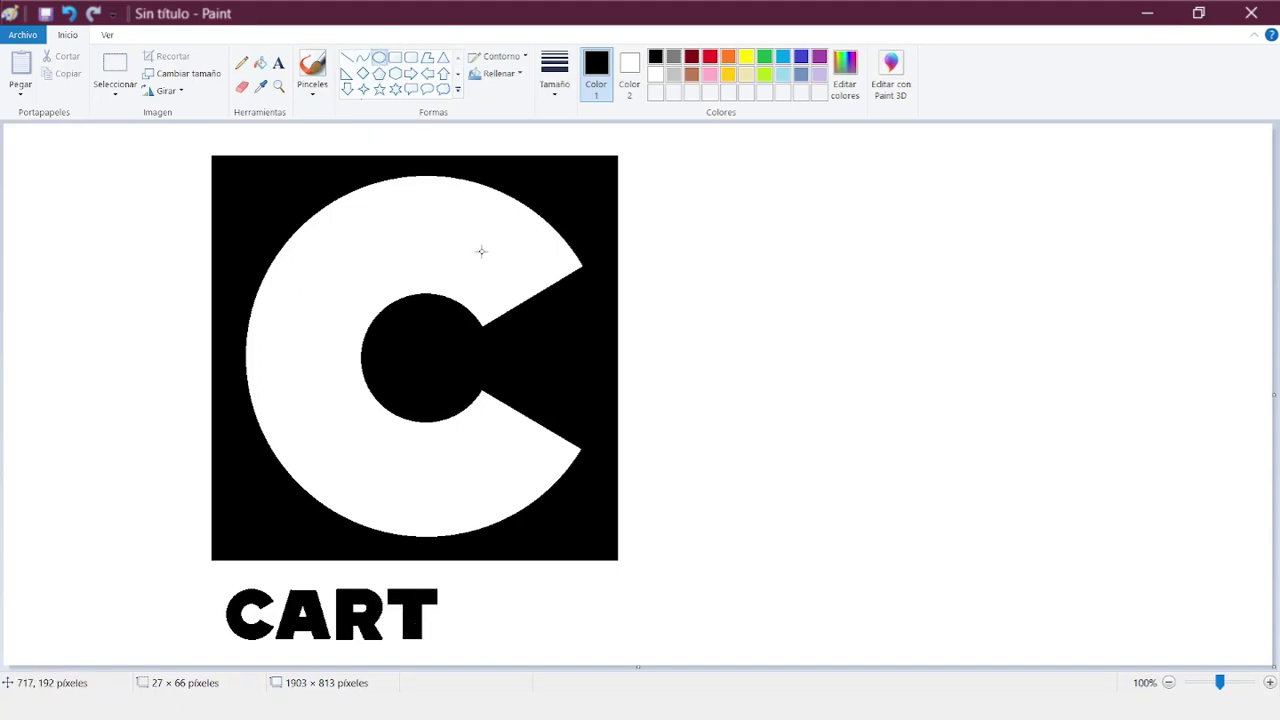
pyautogui.moveTo(441, 590)
pyautogui.mouseDown()
pyautogui.moveTo(493, 639)
pyautogui.moveTo(456, 606)
pyautogui.moveTo(475, 625)
pyautogui.mouseUp()
pyautogui.moveTo(456, 604); pyautogui.dragTo(475, 615)
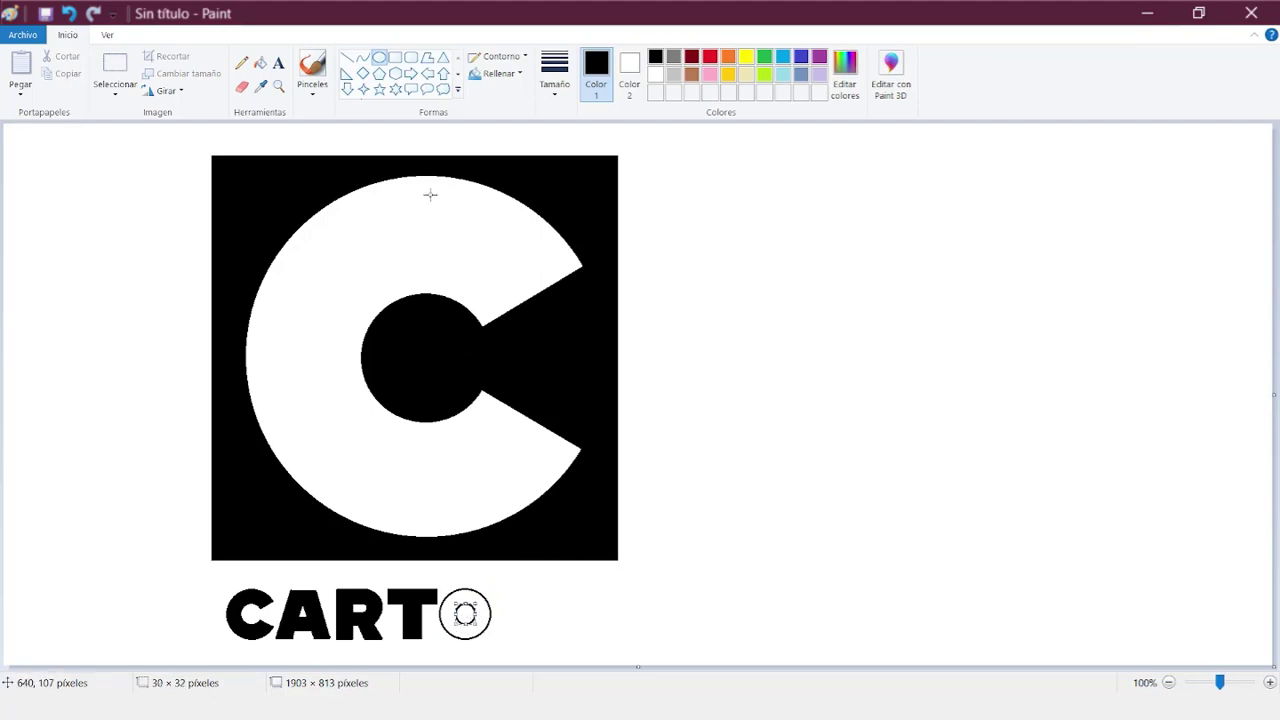
pyautogui.click(260, 63)
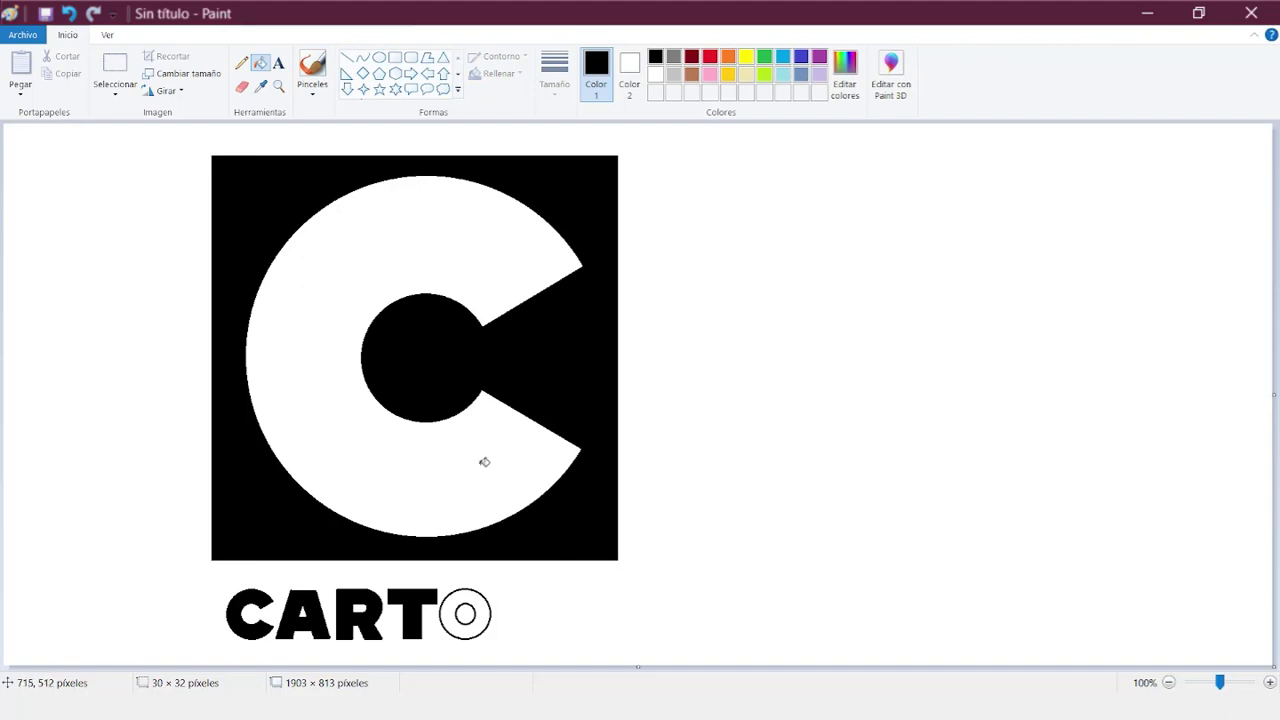
pyautogui.click(452, 619)
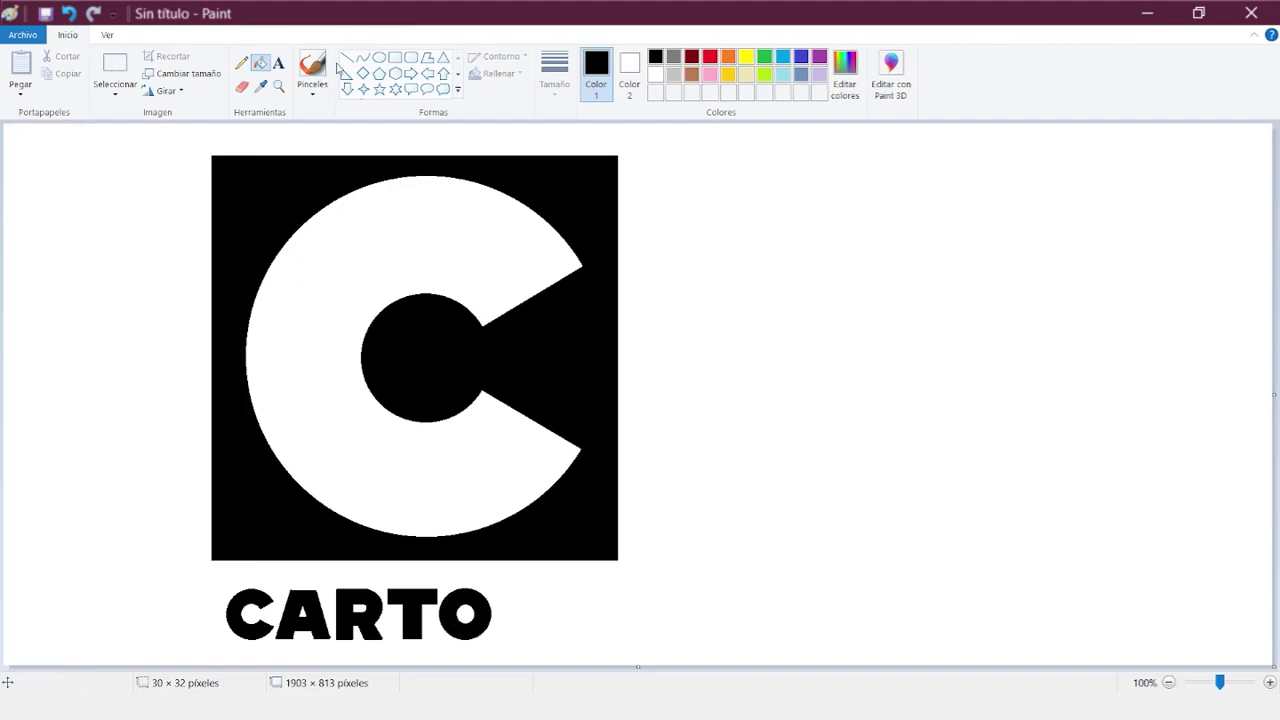
# - Draw a second O beside the first as two concentric circles of matching height and fill the ring black
pyautogui.click(379, 57)
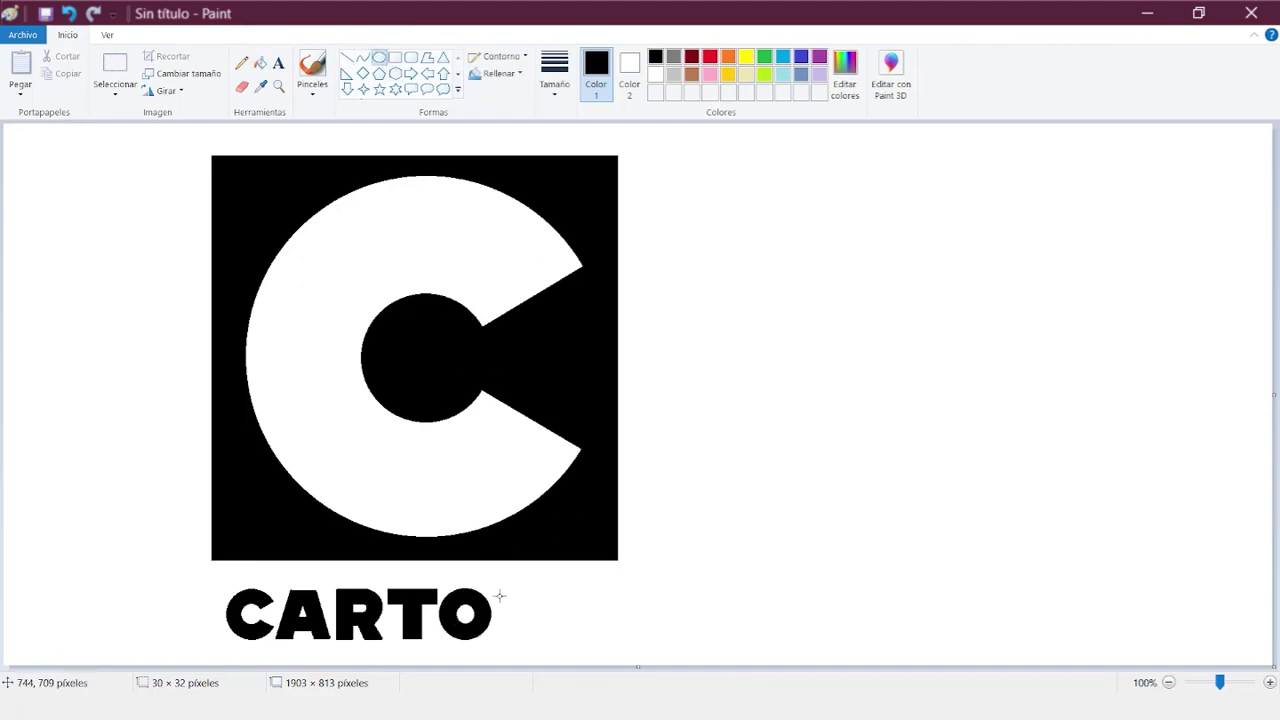
pyautogui.moveTo(499, 596)
pyautogui.mouseDown()
pyautogui.moveTo(544, 641)
pyautogui.moveTo(522, 589)
pyautogui.moveTo(495, 614)
pyautogui.mouseUp()
pyautogui.moveTo(544, 615); pyautogui.dragTo(547, 616)
pyautogui.moveTo(509, 605); pyautogui.dragTo(526, 612)
pyautogui.click(571, 656)
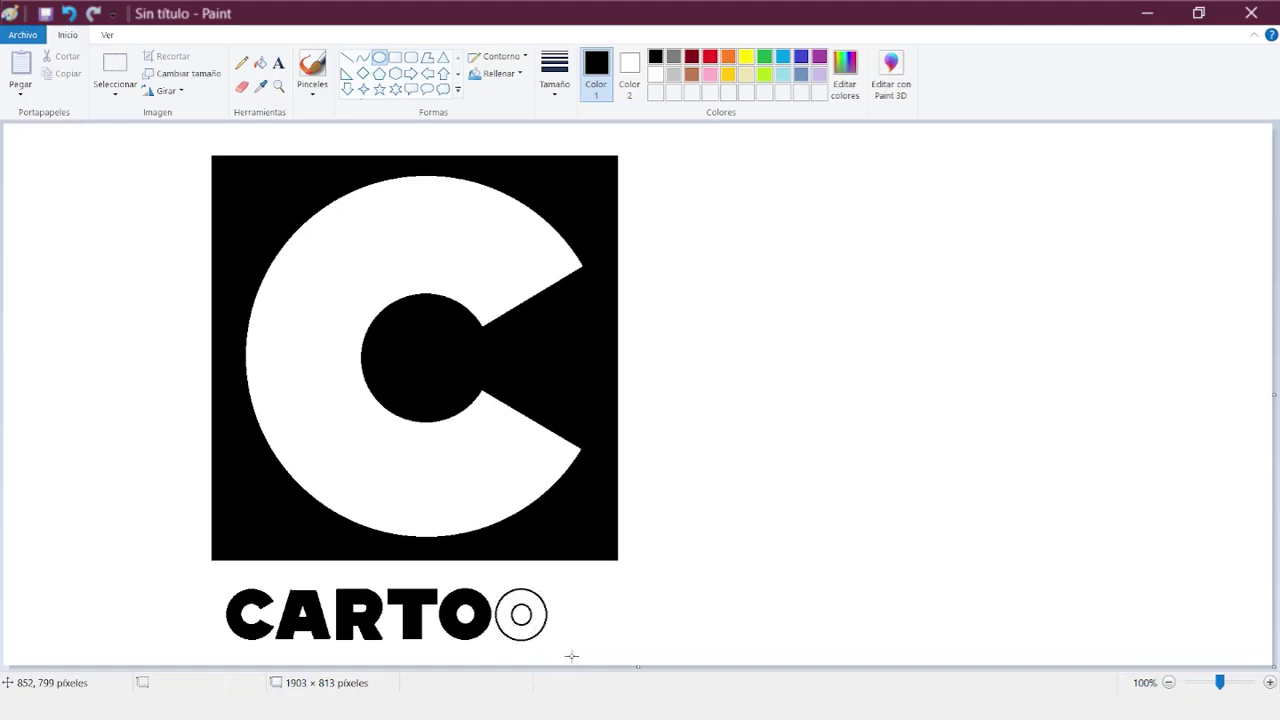
pyautogui.click(260, 63)
pyautogui.click(536, 609)
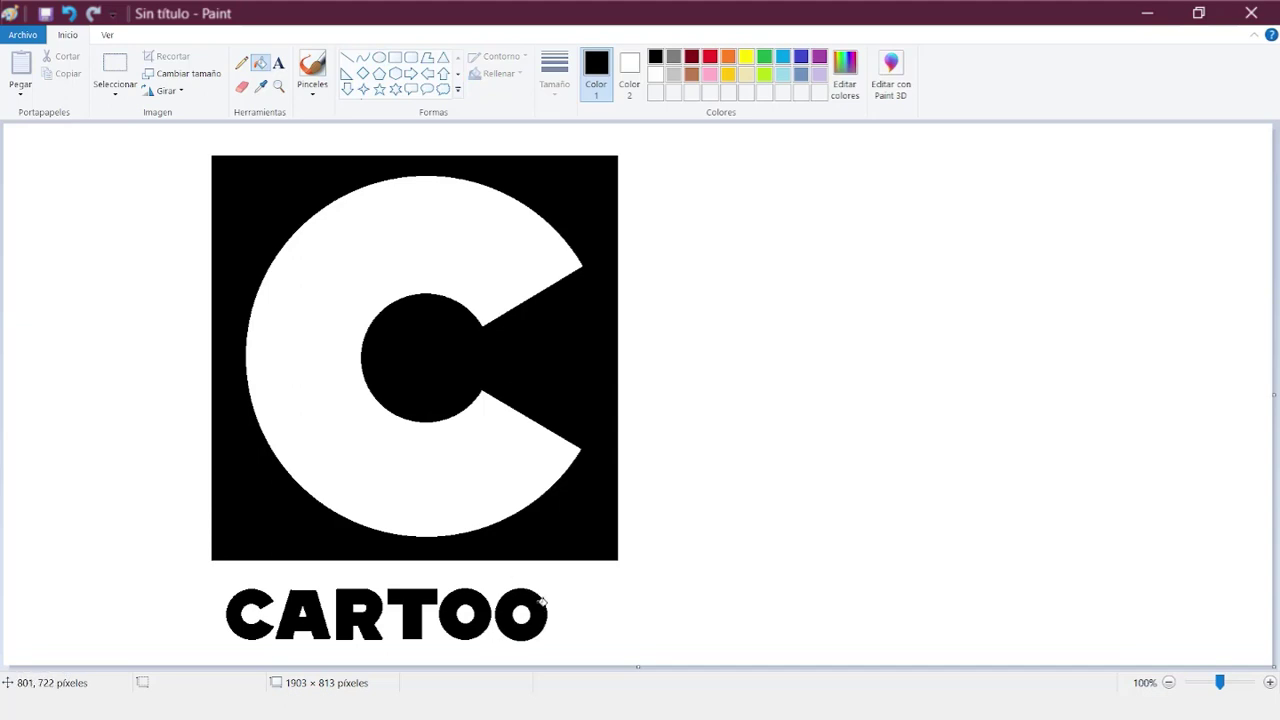
# - Outline the final N of CARTOON with two upright rectangles about 25 × 74 px joined by parallel diagonal lines
pyautogui.click(396, 57)
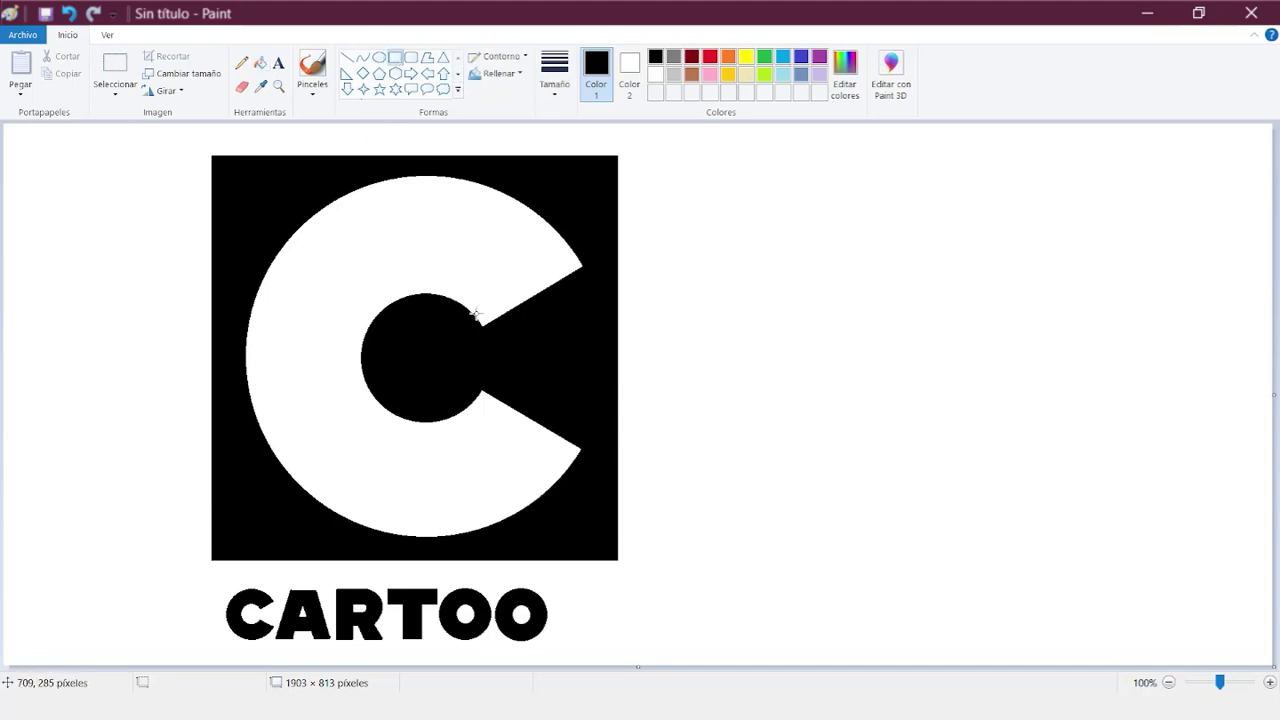
pyautogui.moveTo(551, 589); pyautogui.dragTo(567, 640)
pyautogui.moveTo(585, 589); pyautogui.dragTo(601, 639)
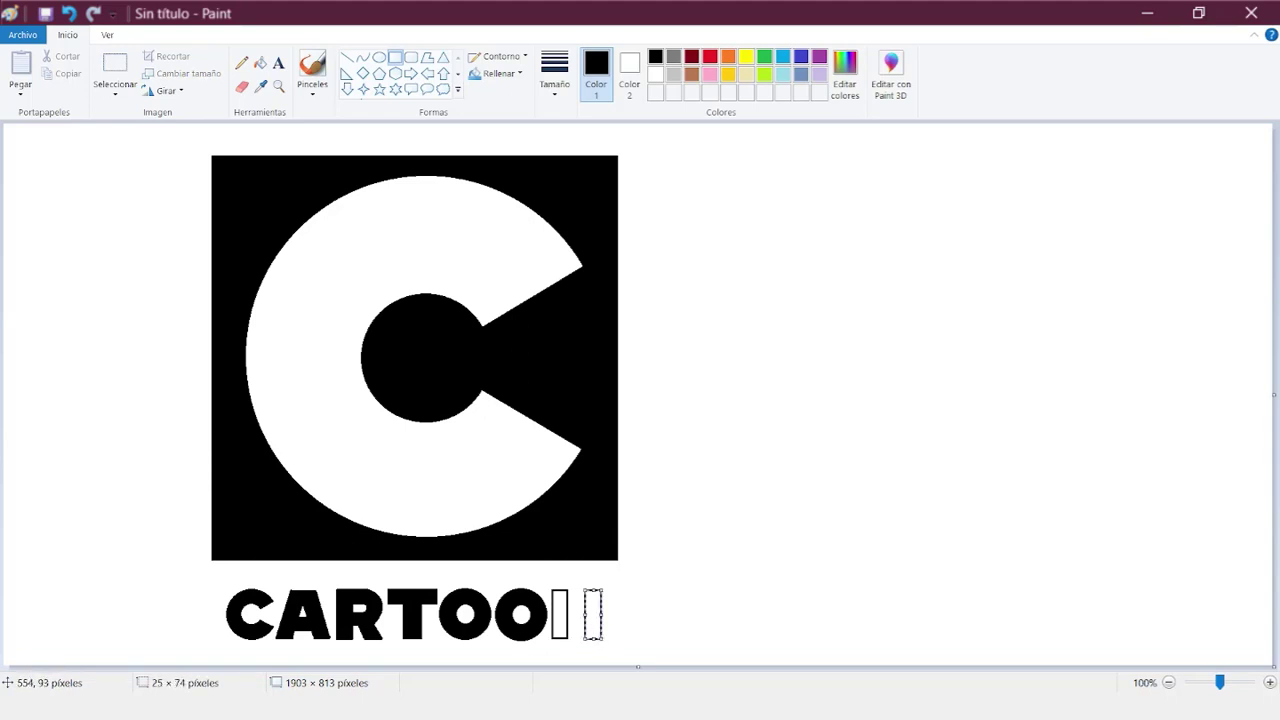
pyautogui.click(347, 58)
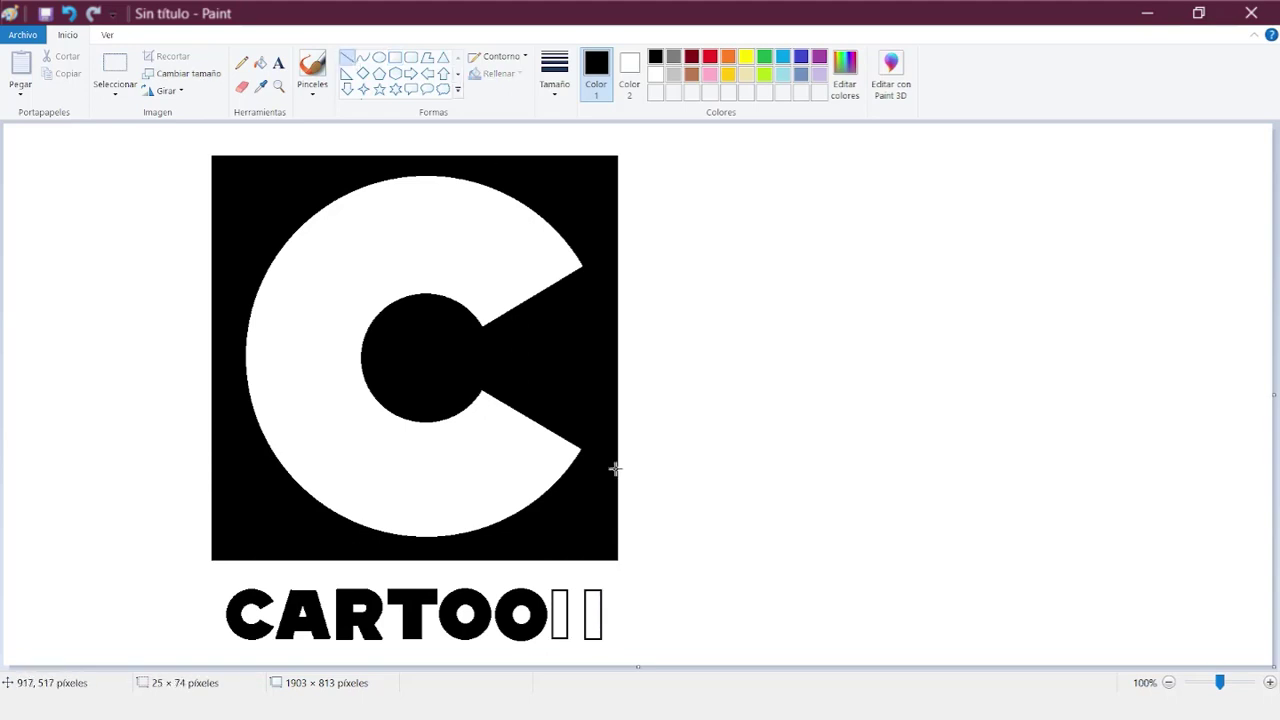
pyautogui.moveTo(564, 589); pyautogui.dragTo(594, 636)
pyautogui.click(596, 653)
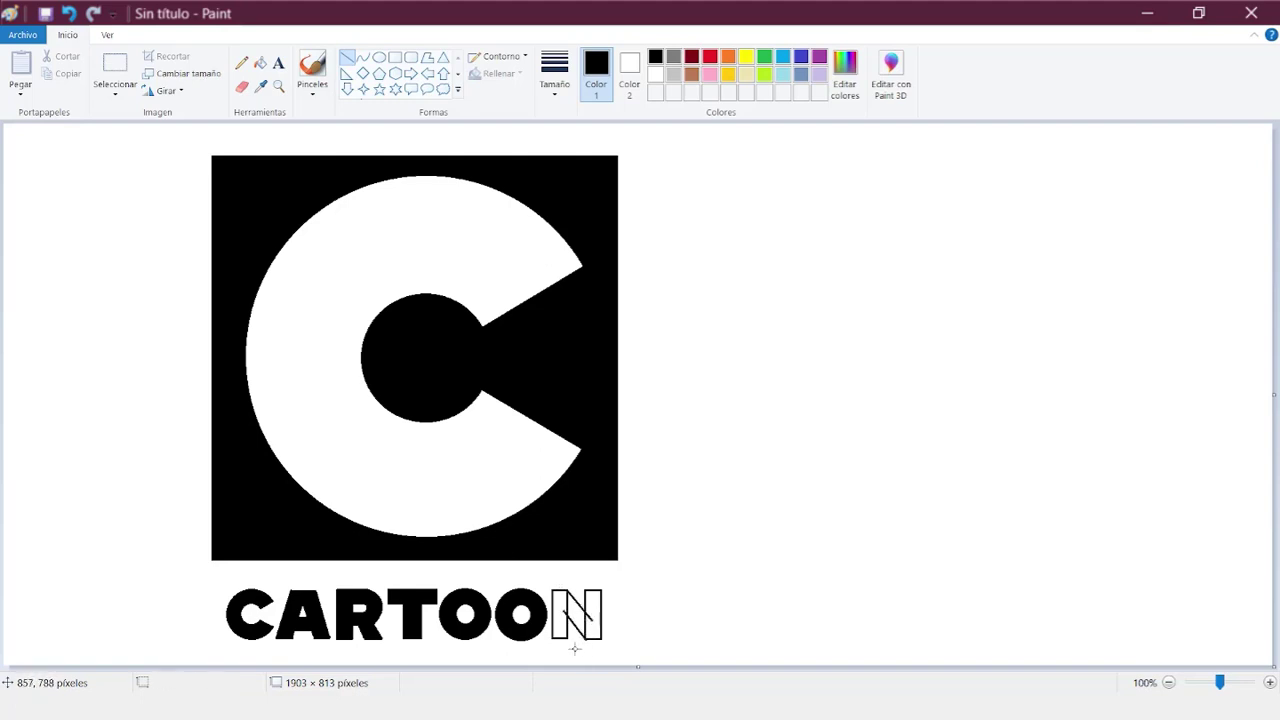
# - Fill the small N's three sections black and erase the strip along its lower edge
pyautogui.click(260, 62)
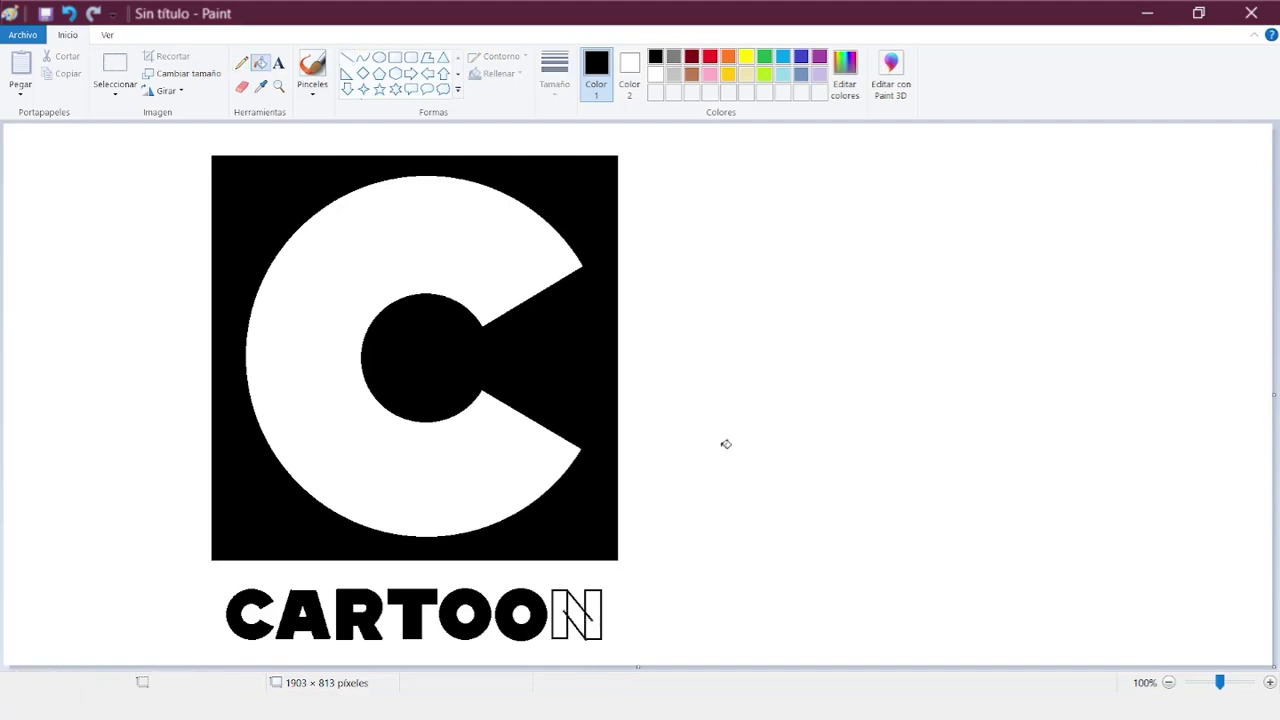
pyautogui.click(560, 610)
pyautogui.click(577, 612)
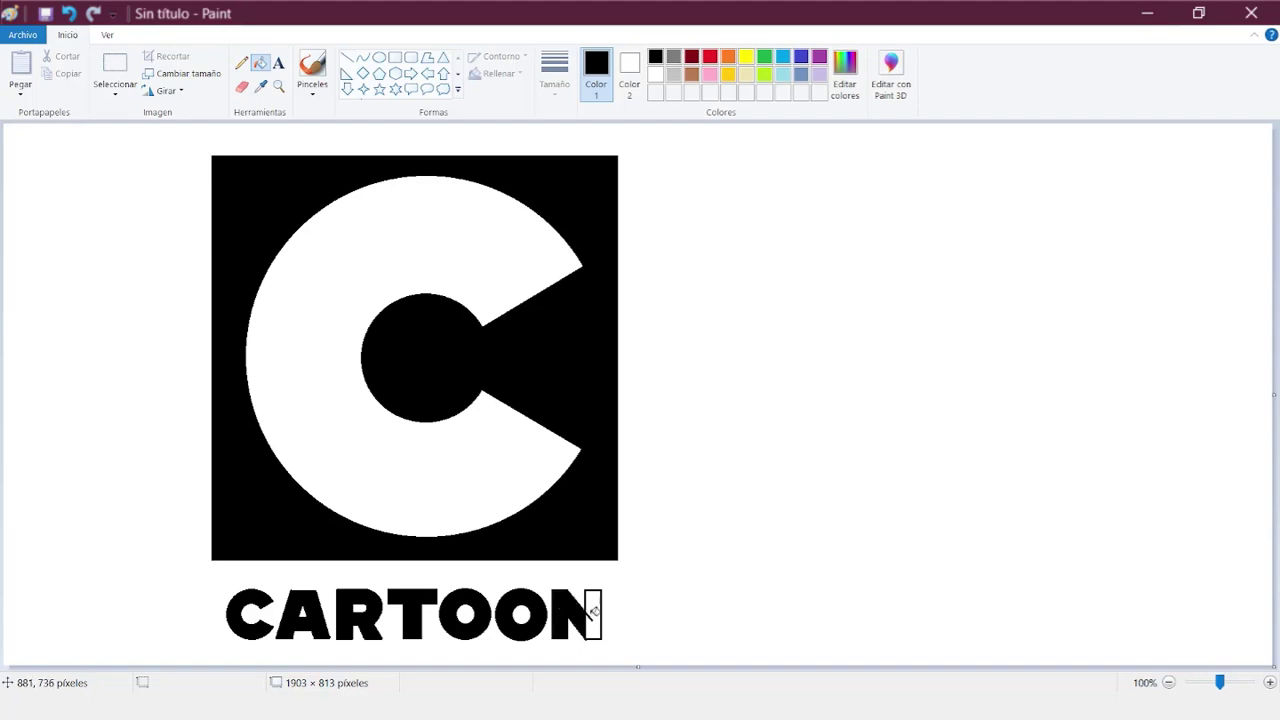
pyautogui.click(596, 610)
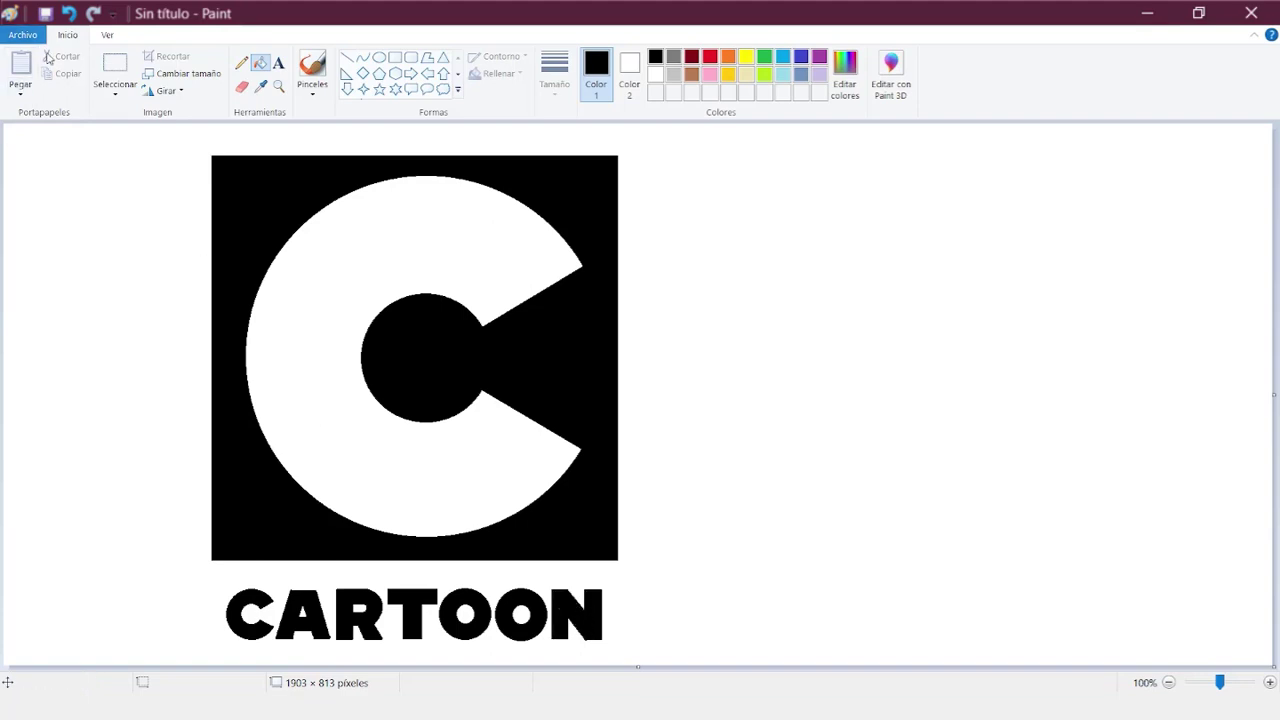
pyautogui.click(115, 64)
pyautogui.moveTo(604, 647); pyautogui.dragTo(541, 639)
pyautogui.press('Delete')
# - Outline a large N beside the C square with two upright rectangles about 167 × 519 and 175 × 514 px joined by two parallel diagonals
pyautogui.click(395, 57)
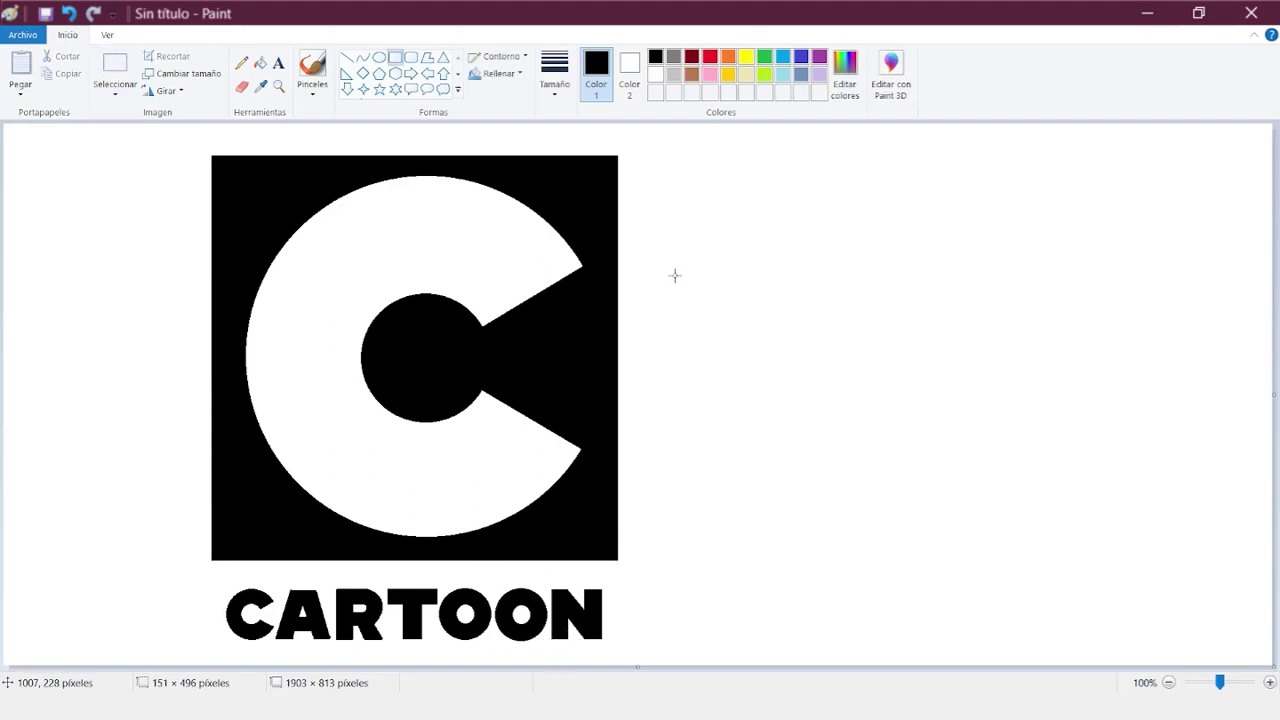
pyautogui.moveTo(648, 182); pyautogui.dragTo(760, 530)
pyautogui.moveTo(706, 183); pyautogui.dragTo(706, 184)
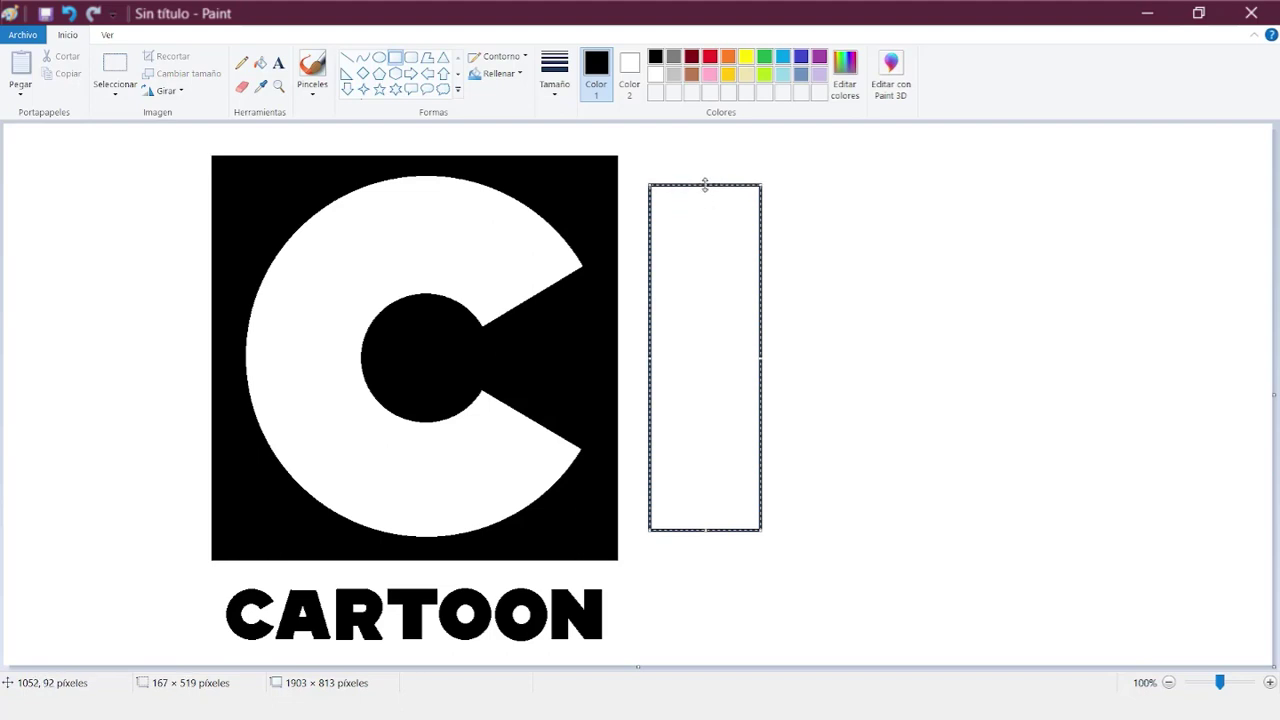
pyautogui.moveTo(878, 185); pyautogui.dragTo(996, 527)
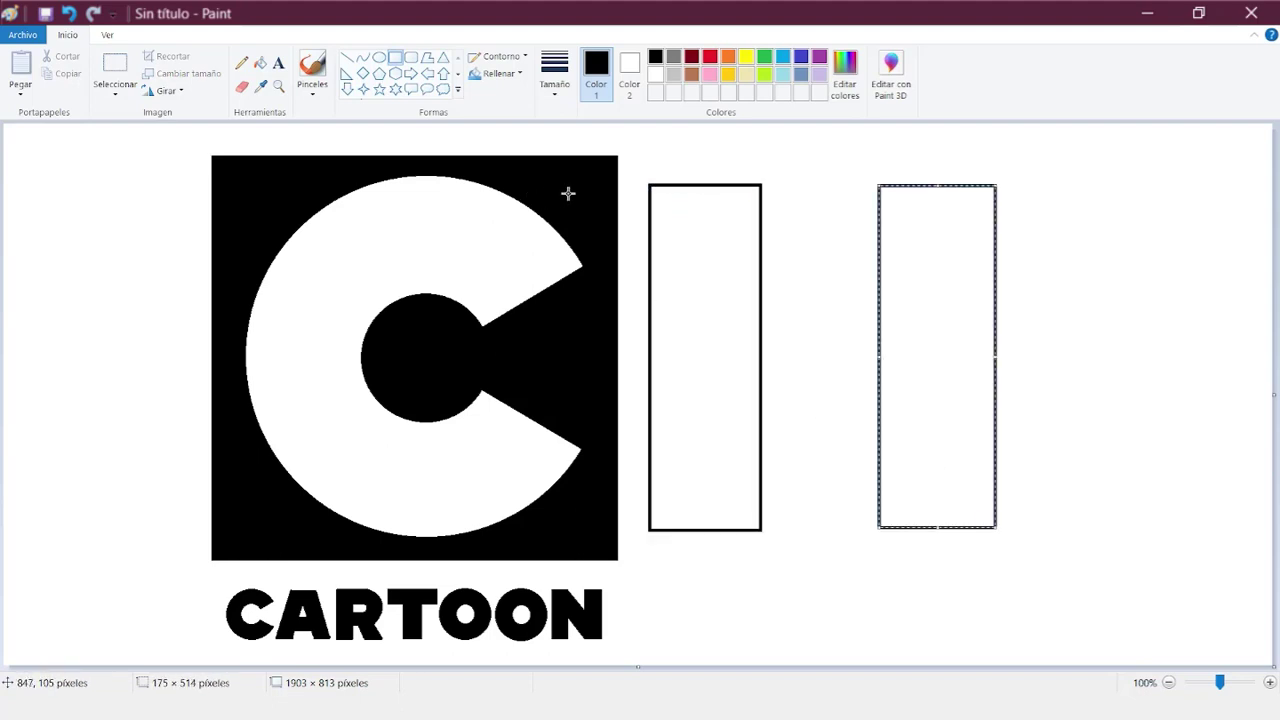
pyautogui.click(348, 60)
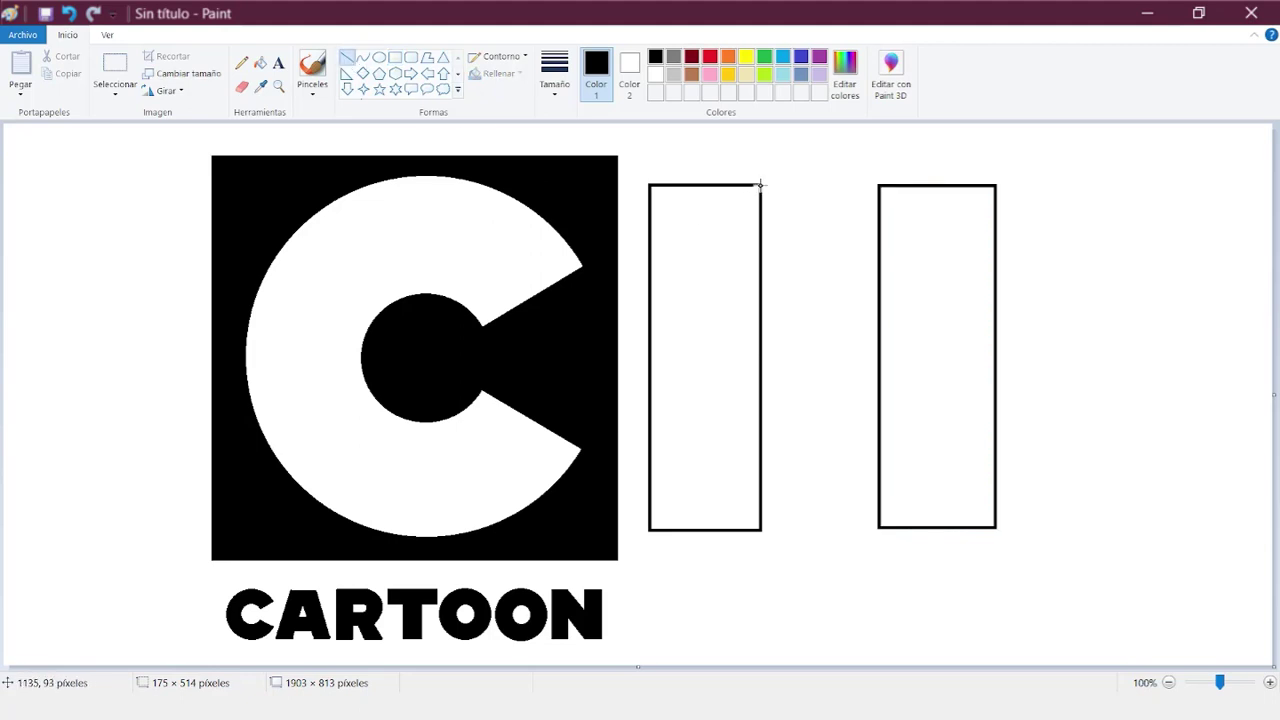
pyautogui.moveTo(762, 186); pyautogui.dragTo(903, 356)
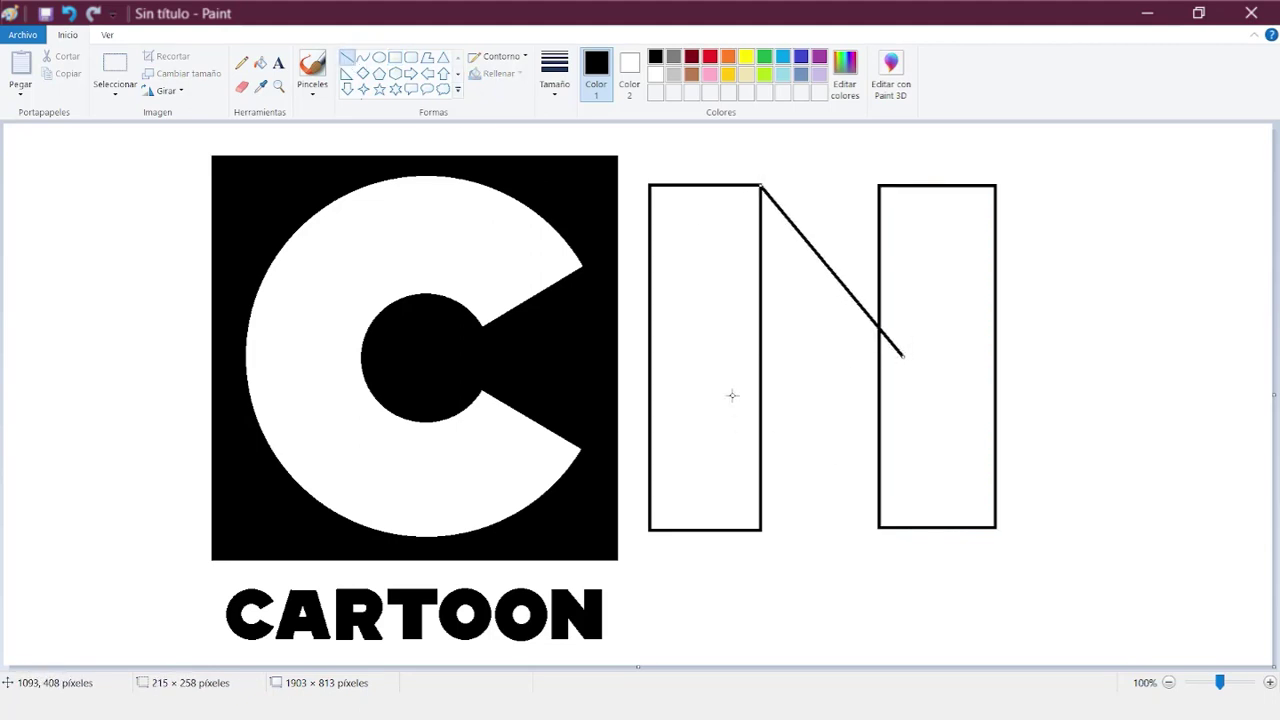
pyautogui.moveTo(746, 363)
pyautogui.mouseDown()
pyautogui.moveTo(842, 455)
pyautogui.moveTo(879, 527)
pyautogui.mouseUp()
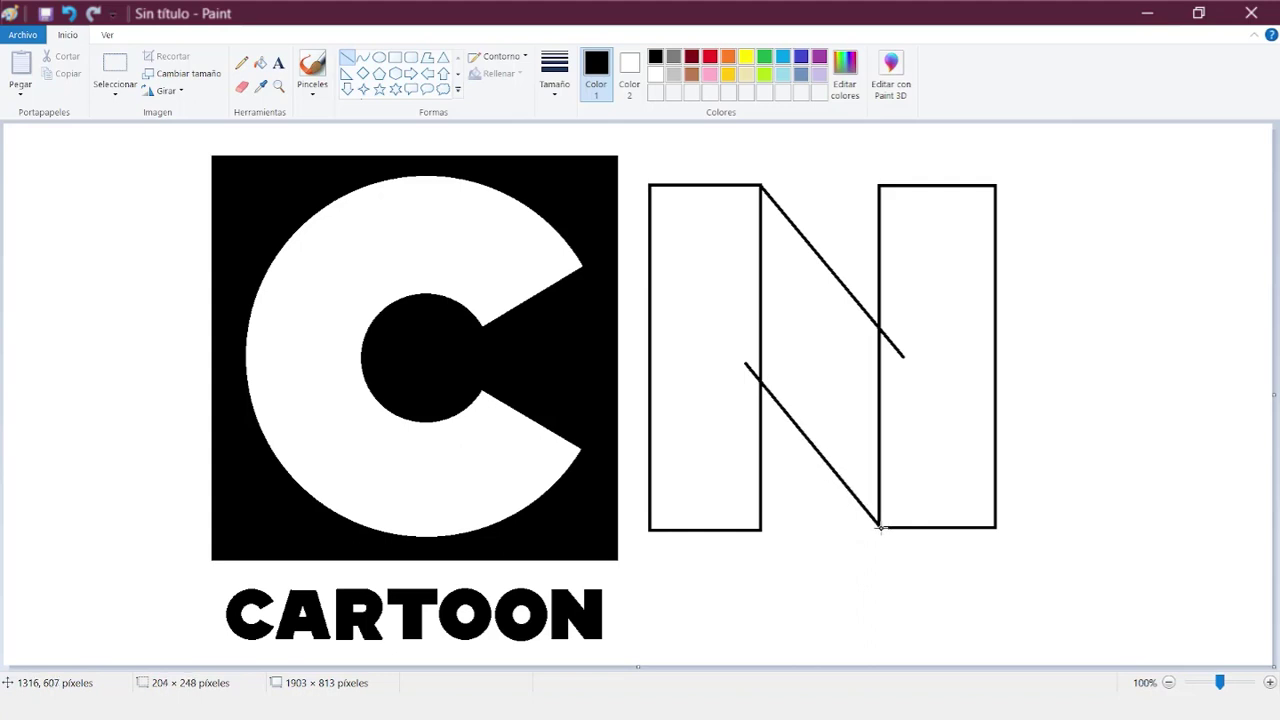
# - Fill both uprights and the diagonal band of the large N black
pyautogui.click(260, 63)
pyautogui.click(660, 282)
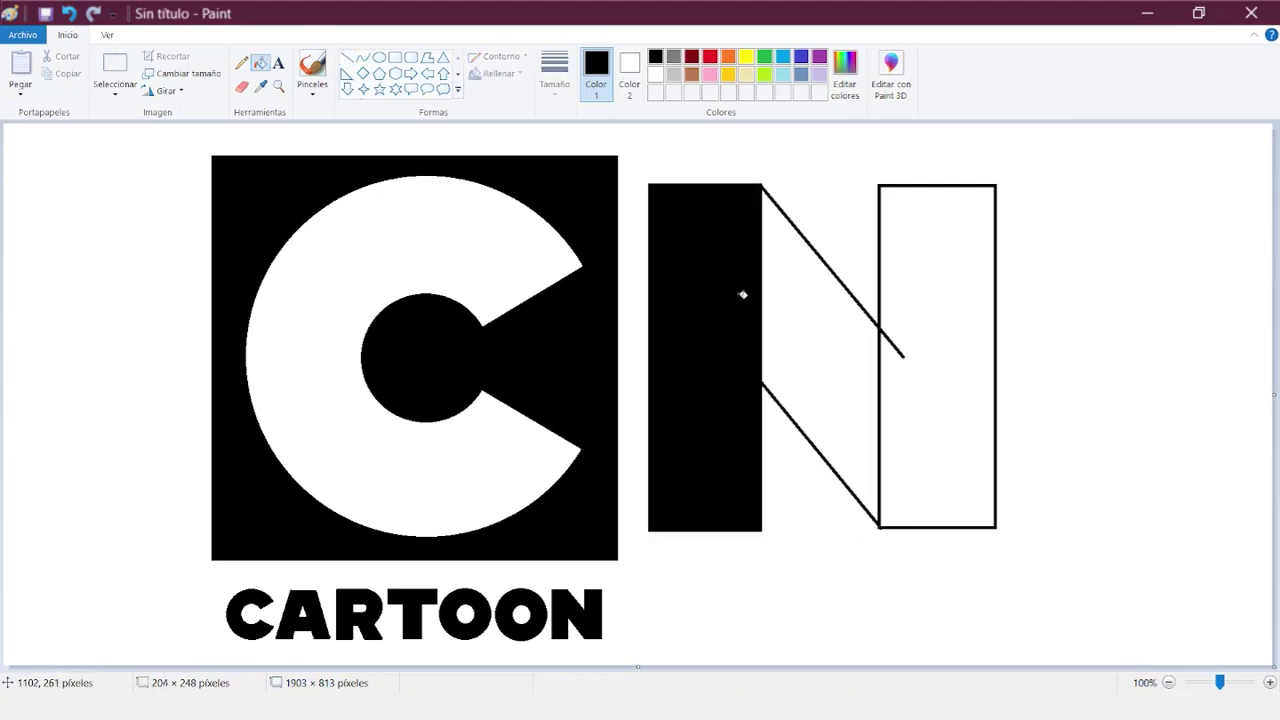
pyautogui.click(790, 318)
pyautogui.click(917, 296)
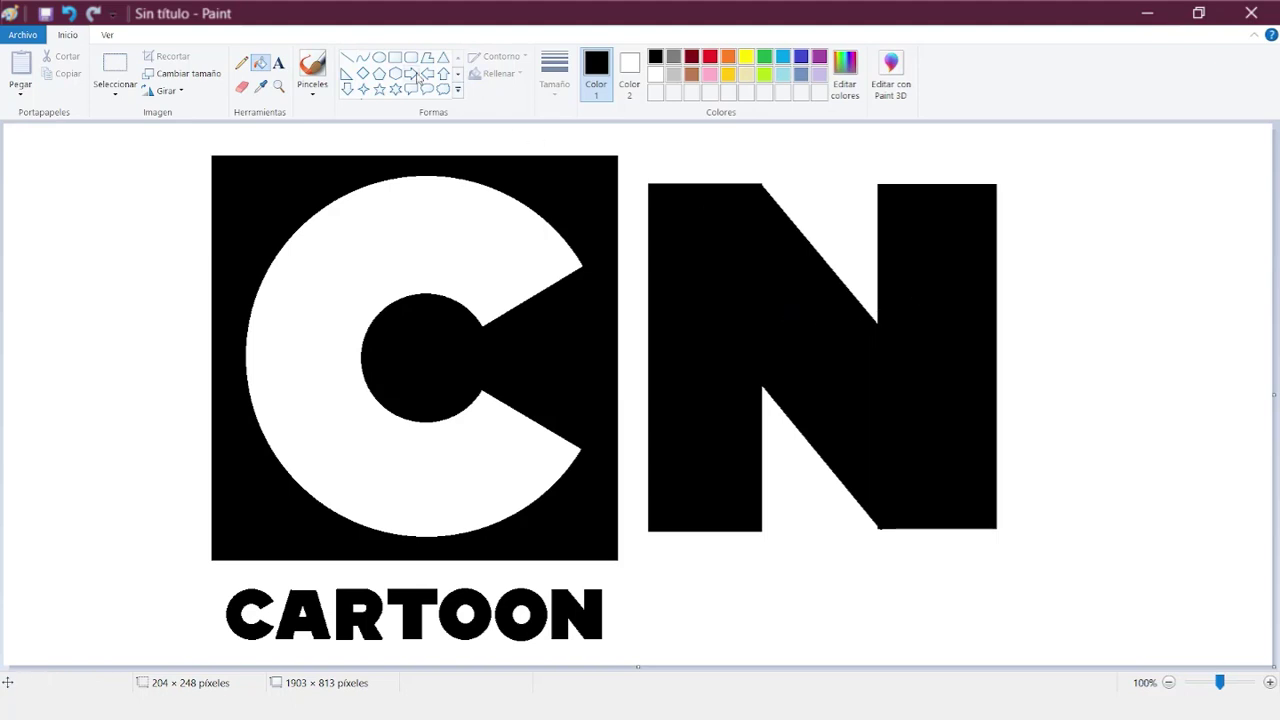
# - Draw a square black frame about 612 × 613 px around the large N, adjoining the C square
pyautogui.click(395, 57)
pyautogui.moveTo(617, 153)
pyautogui.mouseDown()
pyautogui.moveTo(914, 514)
pyautogui.moveTo(1024, 561)
pyautogui.mouseUp()
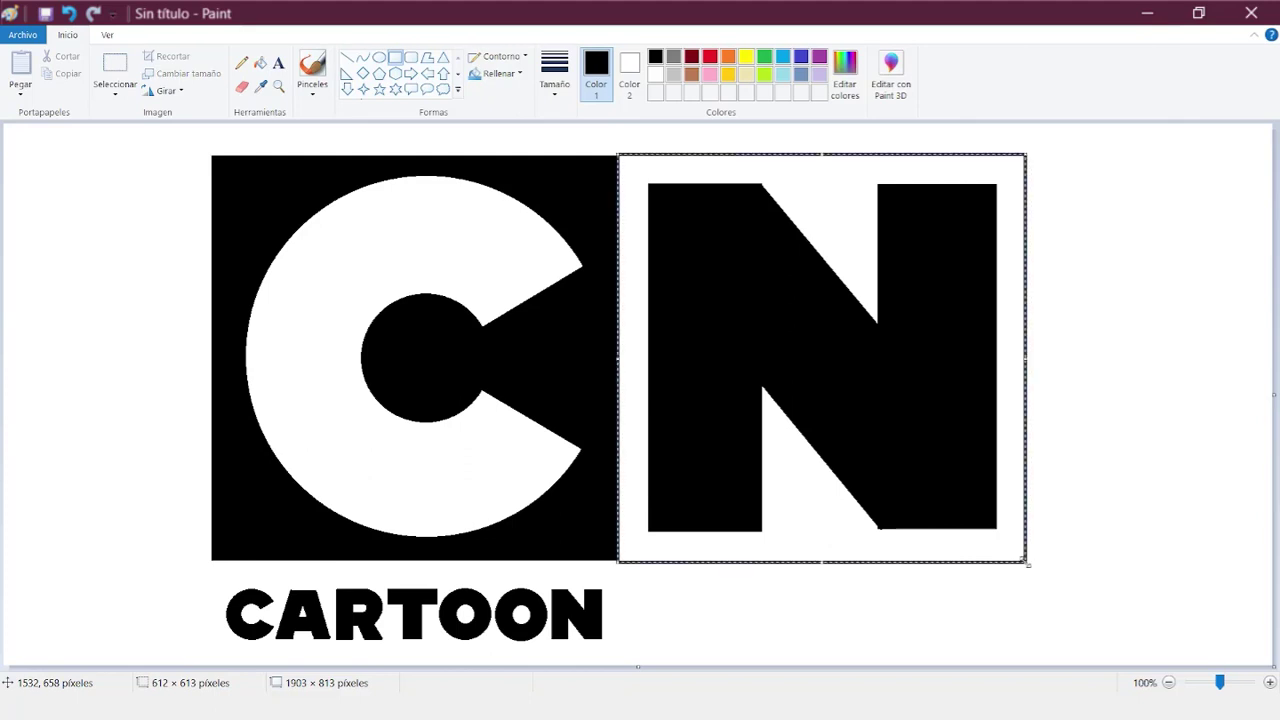
pyautogui.click(497, 263)
# - Extend the line between the two squares to the canvas's upper and lower edges, and fill the background around the N square black
pyautogui.click(350, 59)
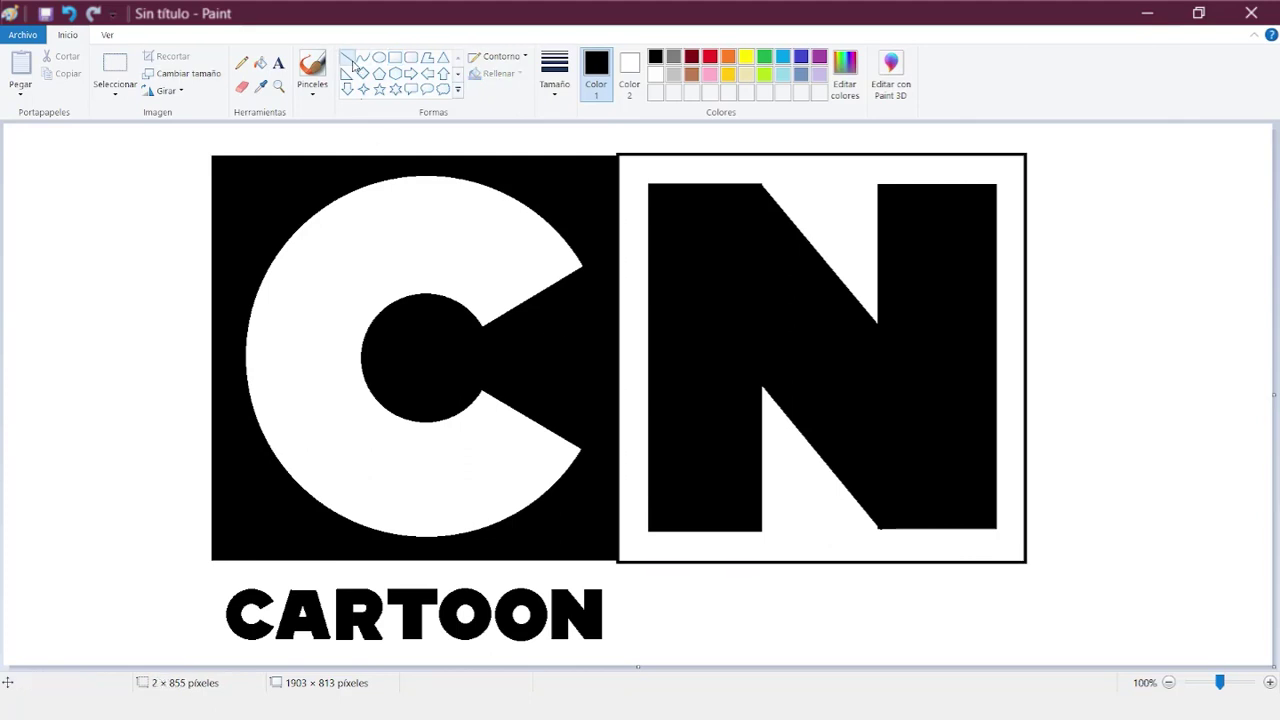
pyautogui.moveTo(619, 155); pyautogui.dragTo(619, 116)
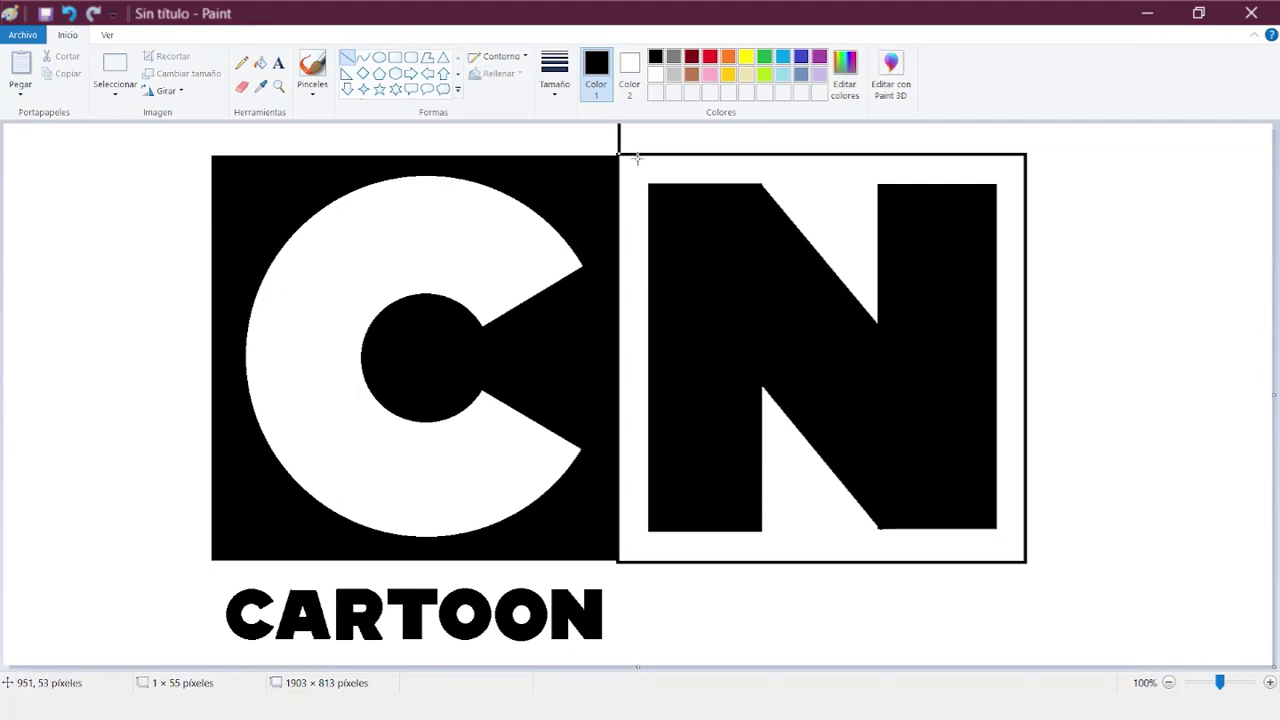
pyautogui.click(629, 586)
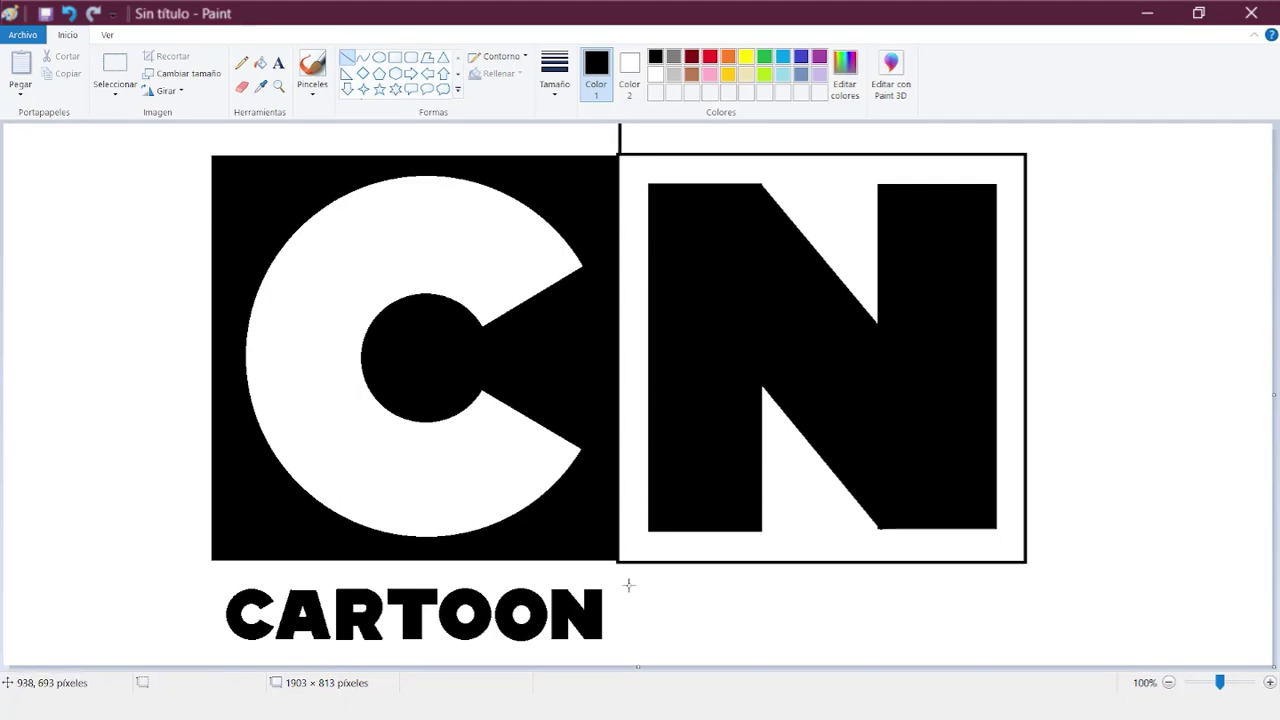
pyautogui.moveTo(618, 563); pyautogui.dragTo(621, 671)
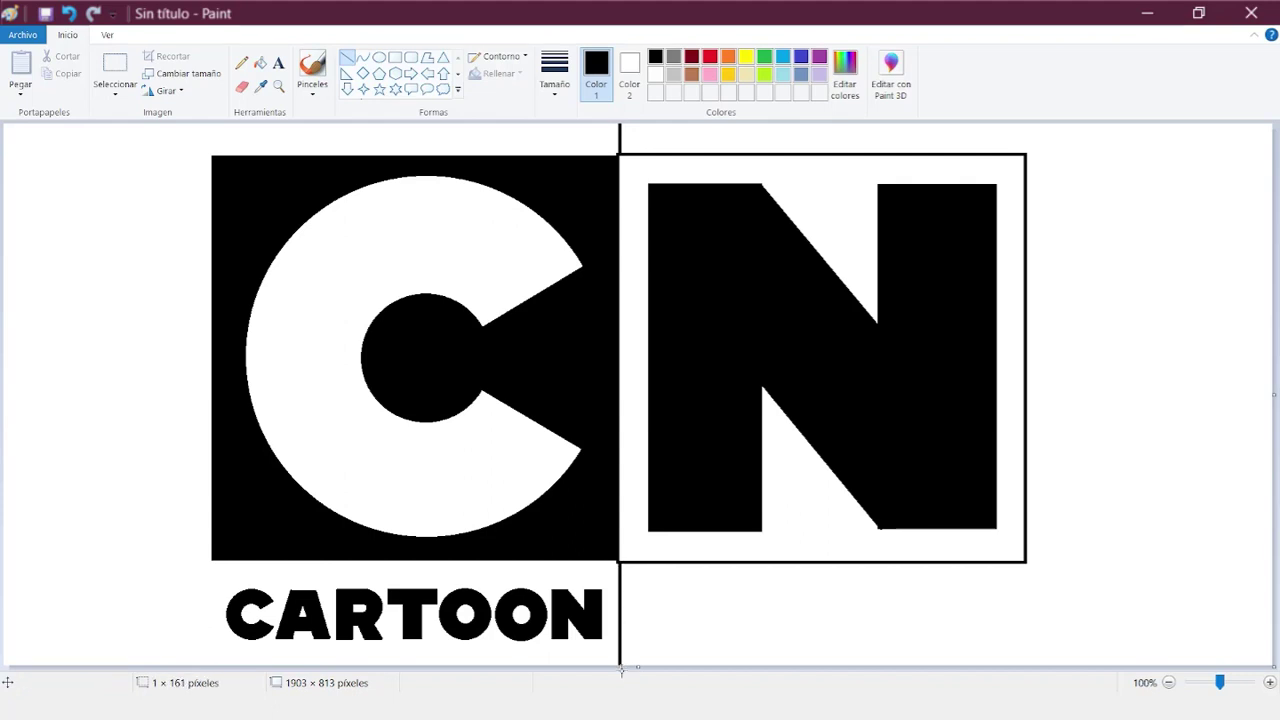
pyautogui.click(260, 62)
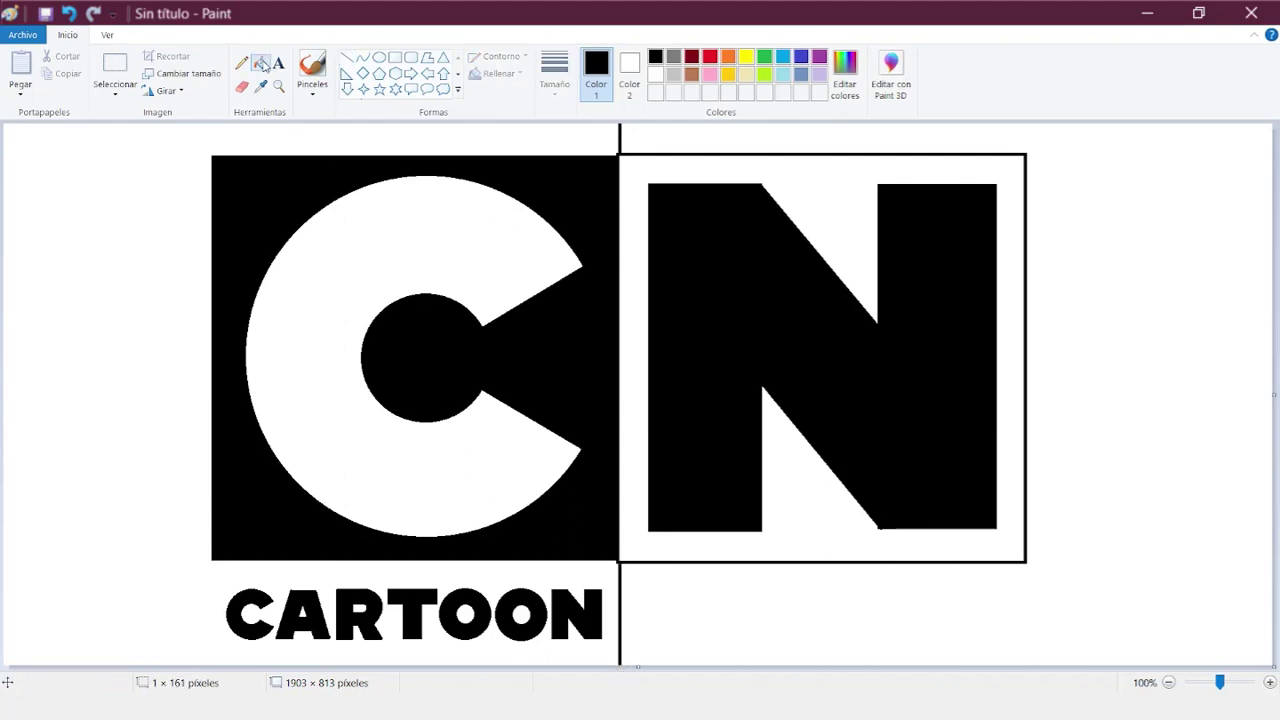
pyautogui.click(645, 140)
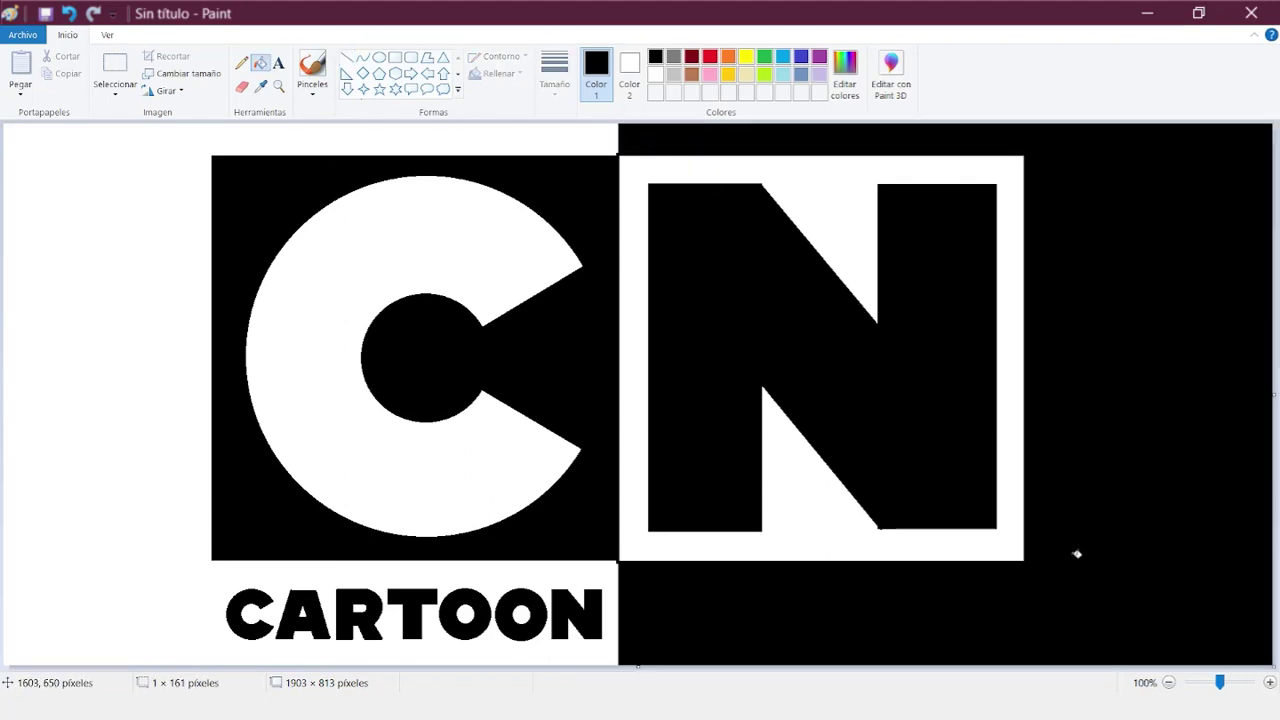
# - Erase the excess black line edges above and below the squares on the white side of the dividing line
pyautogui.click(396, 57)
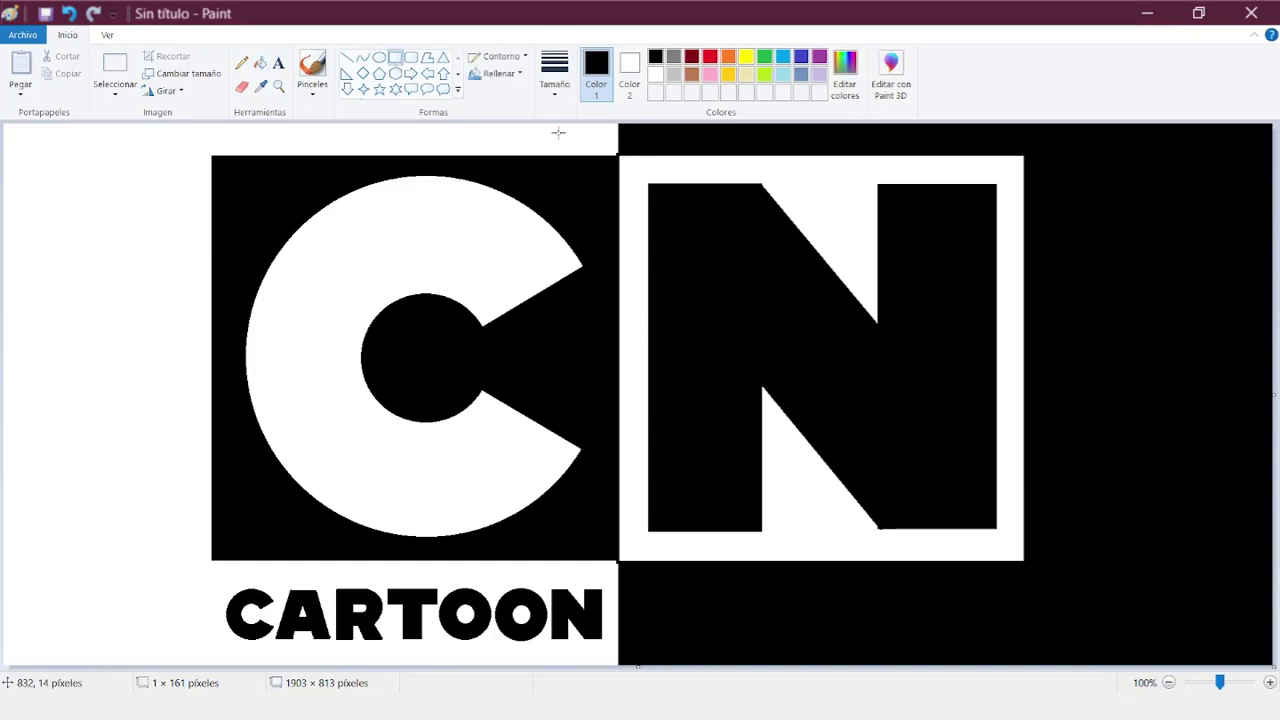
pyautogui.click(115, 64)
pyautogui.moveTo(598, 135)
pyautogui.mouseDown()
pyautogui.moveTo(617, 157)
pyautogui.moveTo(619, 143)
pyautogui.mouseUp()
pyautogui.press('Delete')
pyautogui.press('Delete')
pyautogui.press('Delete')
pyautogui.moveTo(612, 563); pyautogui.dragTo(617, 680)
pyautogui.press('Delete')
pyautogui.moveTo(602, 124); pyautogui.dragTo(618, 137)
pyautogui.press('Delete')
# - Straighten the lower edge of the large N with a horizontal white line
pyautogui.click(346, 57)
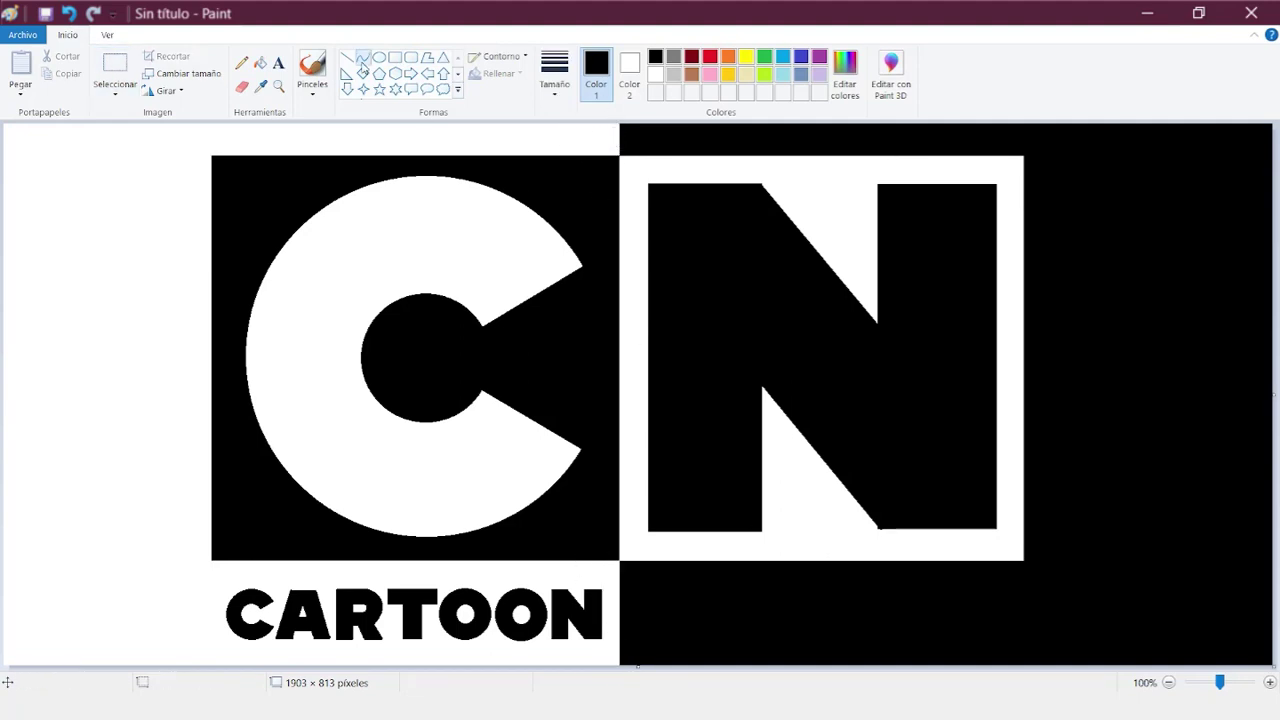
pyautogui.click(655, 74)
pyautogui.moveTo(825, 466)
pyautogui.mouseDown()
pyautogui.moveTo(900, 546)
pyautogui.moveTo(839, 530)
pyautogui.mouseUp()
pyautogui.click(918, 540)
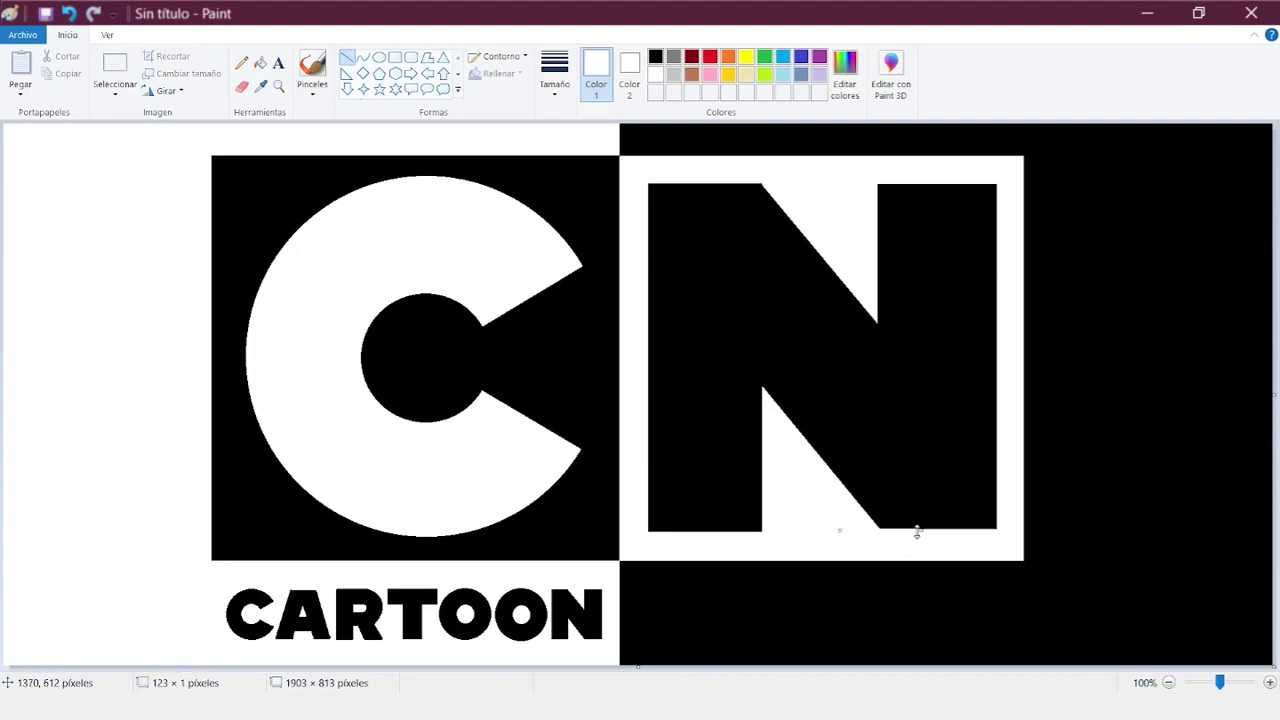
pyautogui.moveTo(919, 531); pyautogui.dragTo(933, 531)
pyautogui.click(970, 545)
# - Outline a small white N beside CARTOON with two upright rectangles about 20 × 70 px joined by parallel diagonals
pyautogui.click(395, 57)
pyautogui.moveTo(634, 591)
pyautogui.mouseDown()
pyautogui.moveTo(651, 640)
pyautogui.moveTo(636, 618)
pyautogui.moveTo(683, 638)
pyautogui.mouseUp()
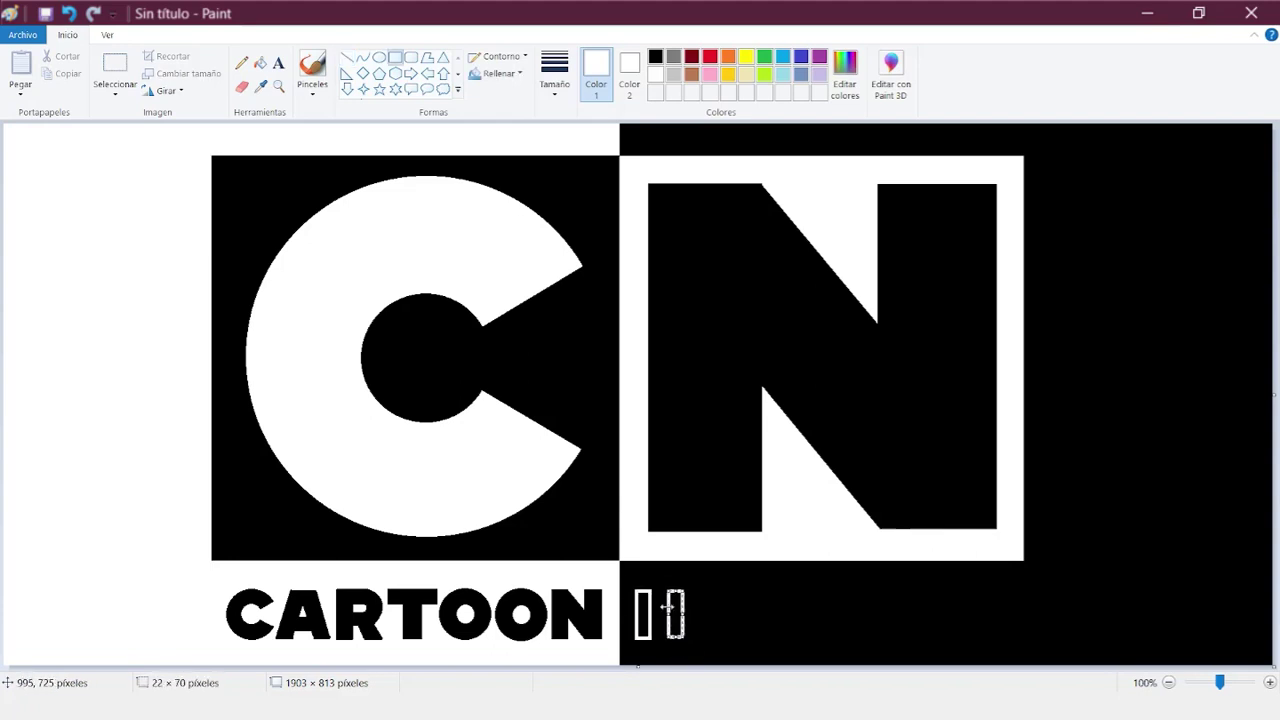
pyautogui.click(347, 57)
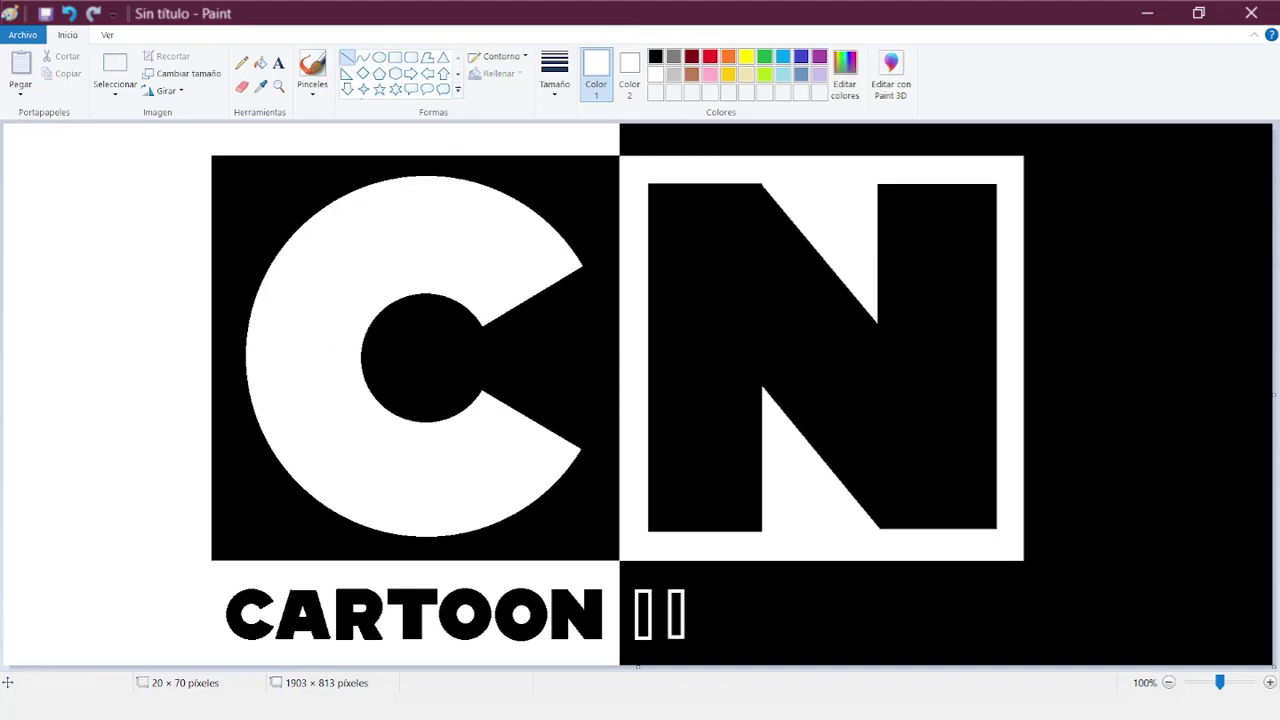
pyautogui.moveTo(647, 589); pyautogui.dragTo(670, 637)
pyautogui.click(659, 654)
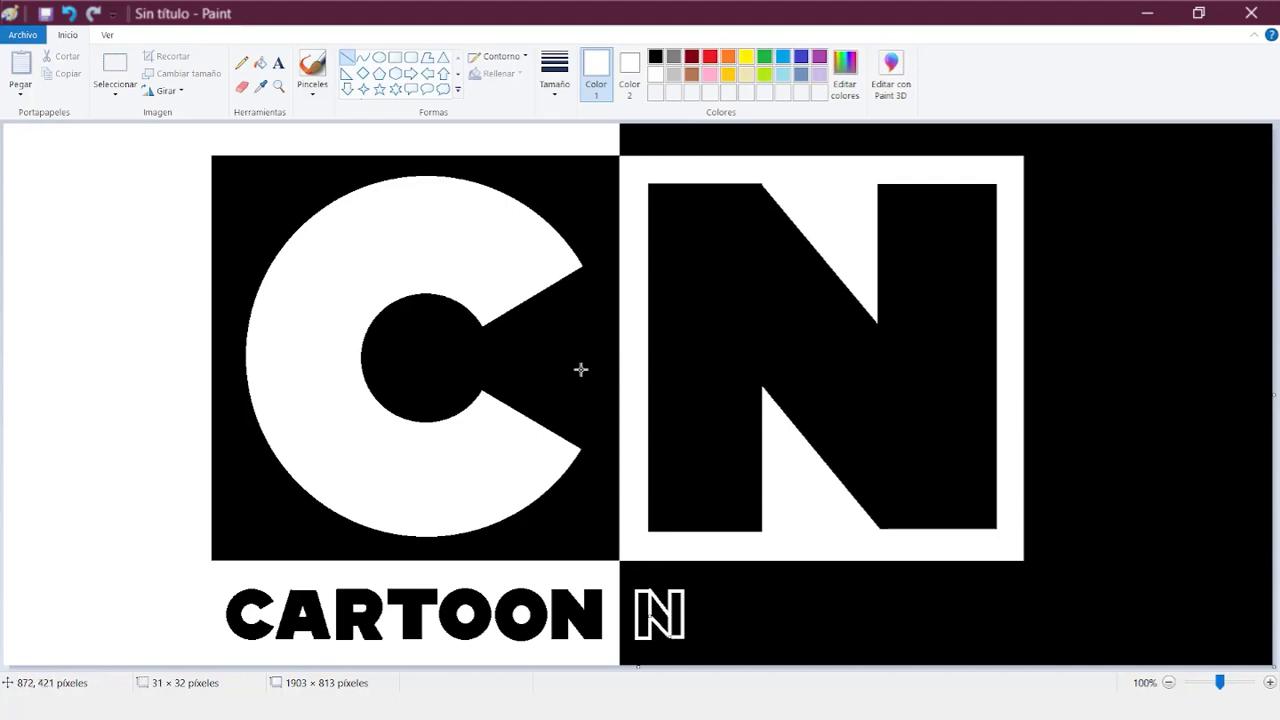
# - Fill the three sections of the small N on the black background white
pyautogui.click(260, 62)
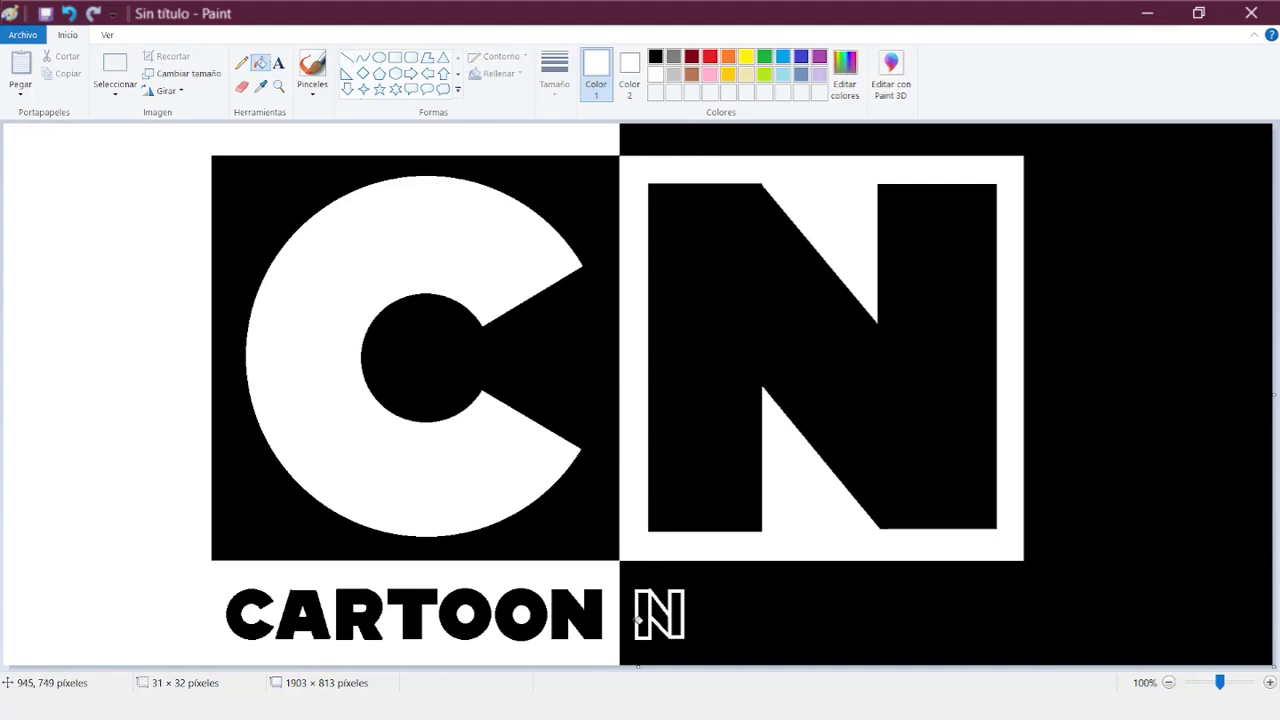
pyautogui.click(641, 615)
pyautogui.click(660, 614)
pyautogui.click(679, 614)
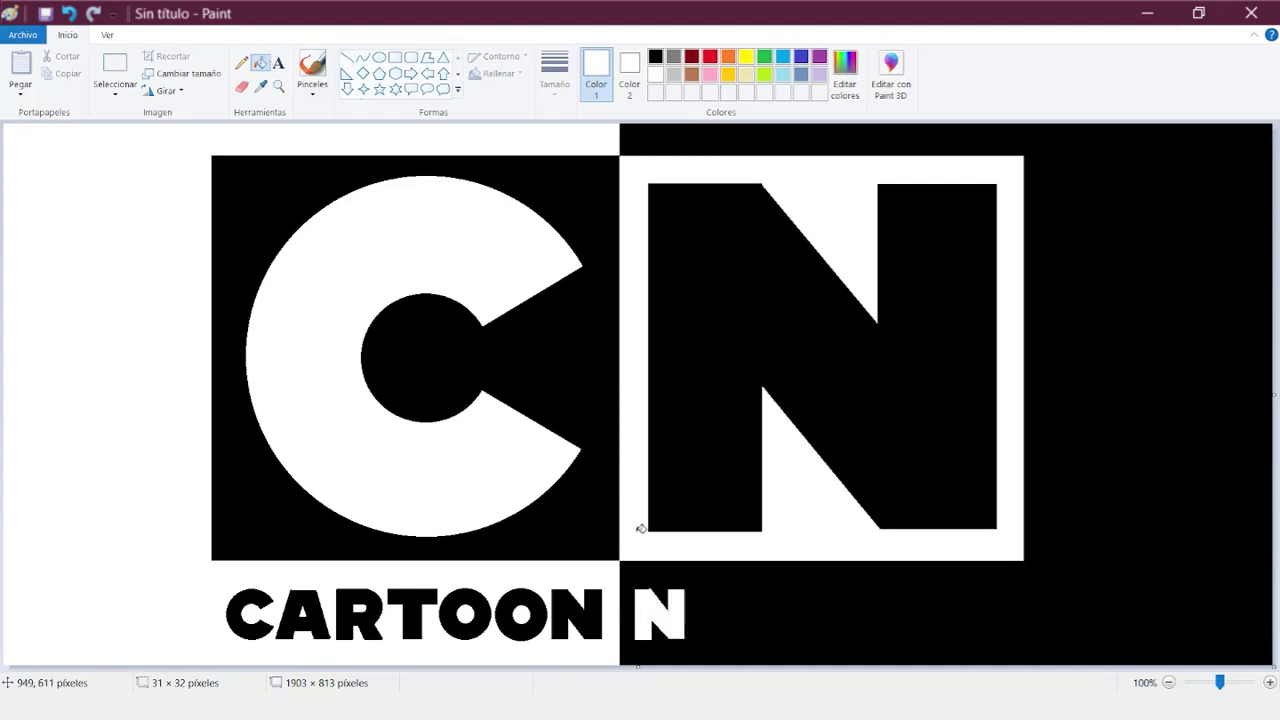
# - Set the secondary colour to black and clear a strip about 93 × 20 px along the white N's upper edge
pyautogui.click(115, 64)
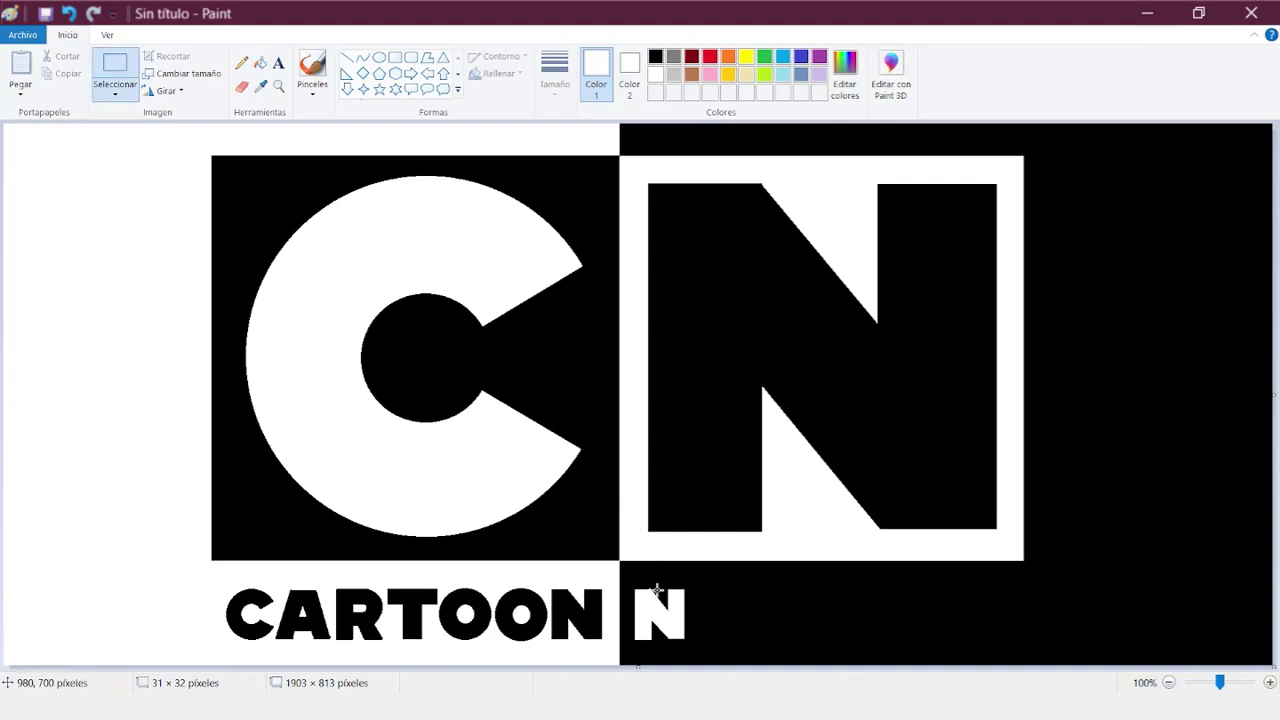
pyautogui.click(629, 72)
pyautogui.click(655, 57)
pyautogui.moveTo(687, 589); pyautogui.dragTo(626, 577)
pyautogui.press('Delete')
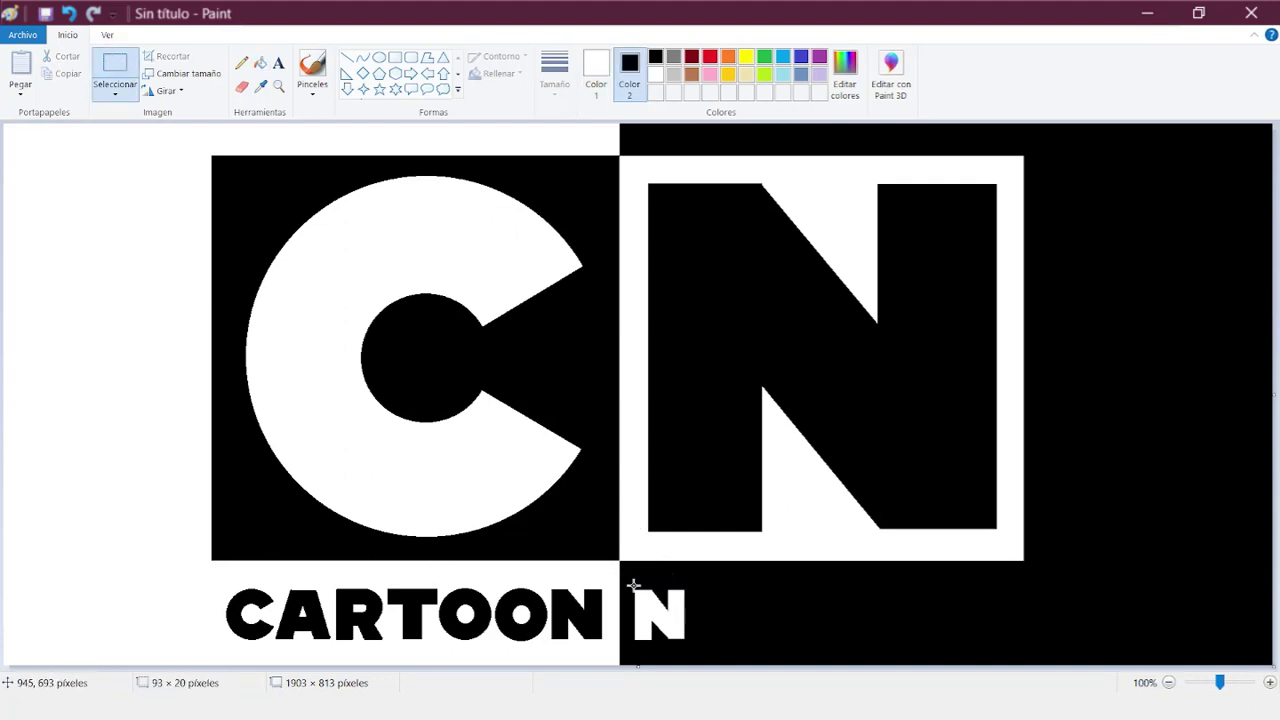
# - Build a small E beside the white N from white rectangle outlines and fill its sections white
pyautogui.click(596, 72)
pyautogui.click(395, 59)
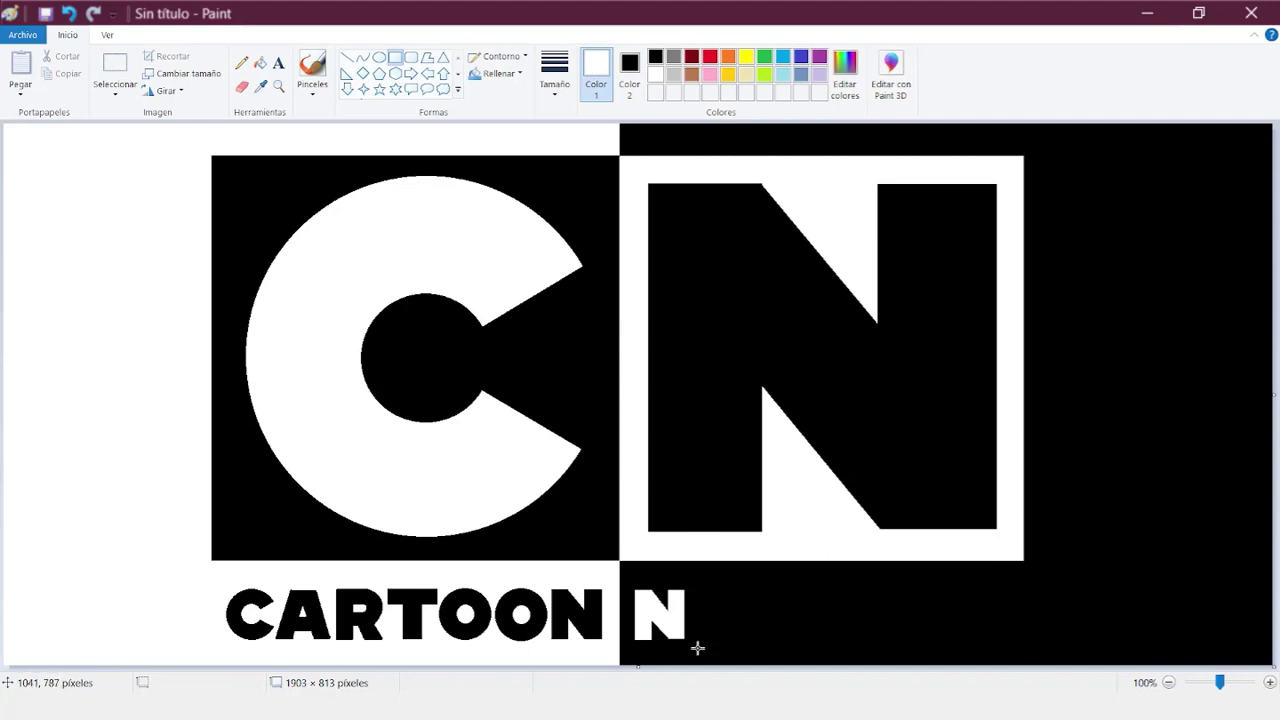
pyautogui.moveTo(689, 591)
pyautogui.mouseDown()
pyautogui.moveTo(704, 639)
pyautogui.moveTo(735, 605)
pyautogui.moveTo(736, 638)
pyautogui.moveTo(731, 621)
pyautogui.mouseUp()
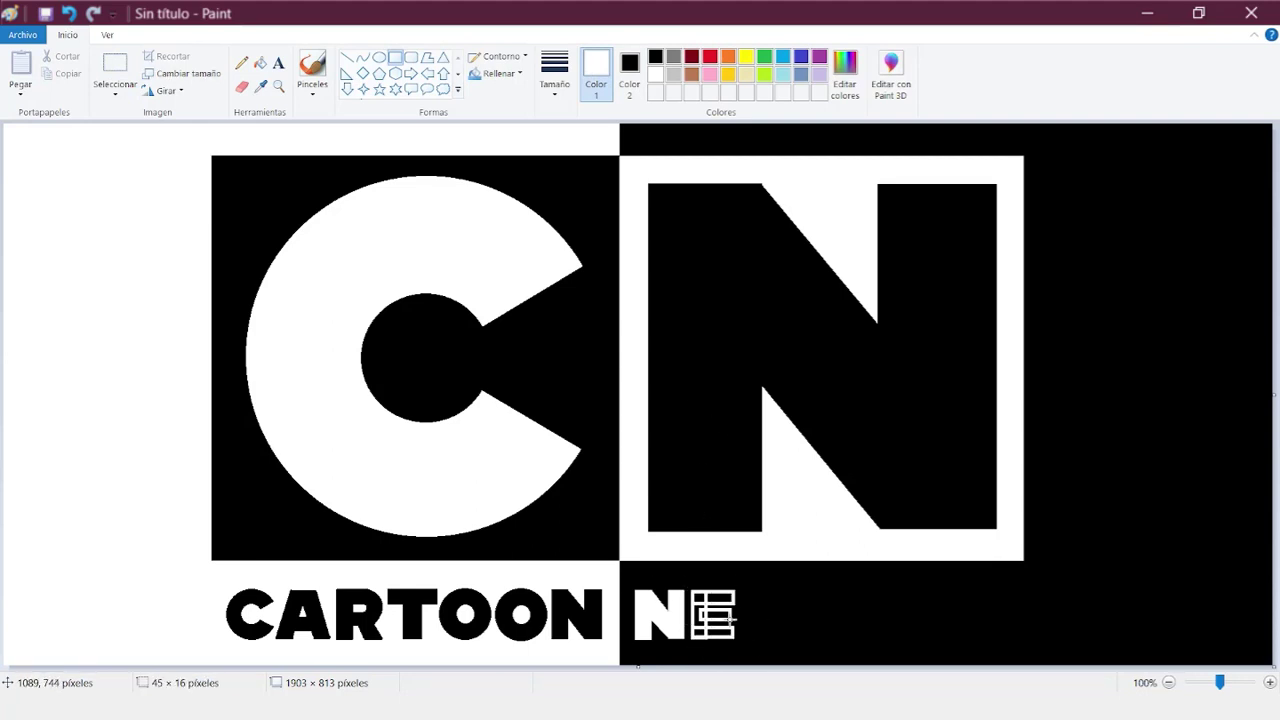
pyautogui.click(260, 62)
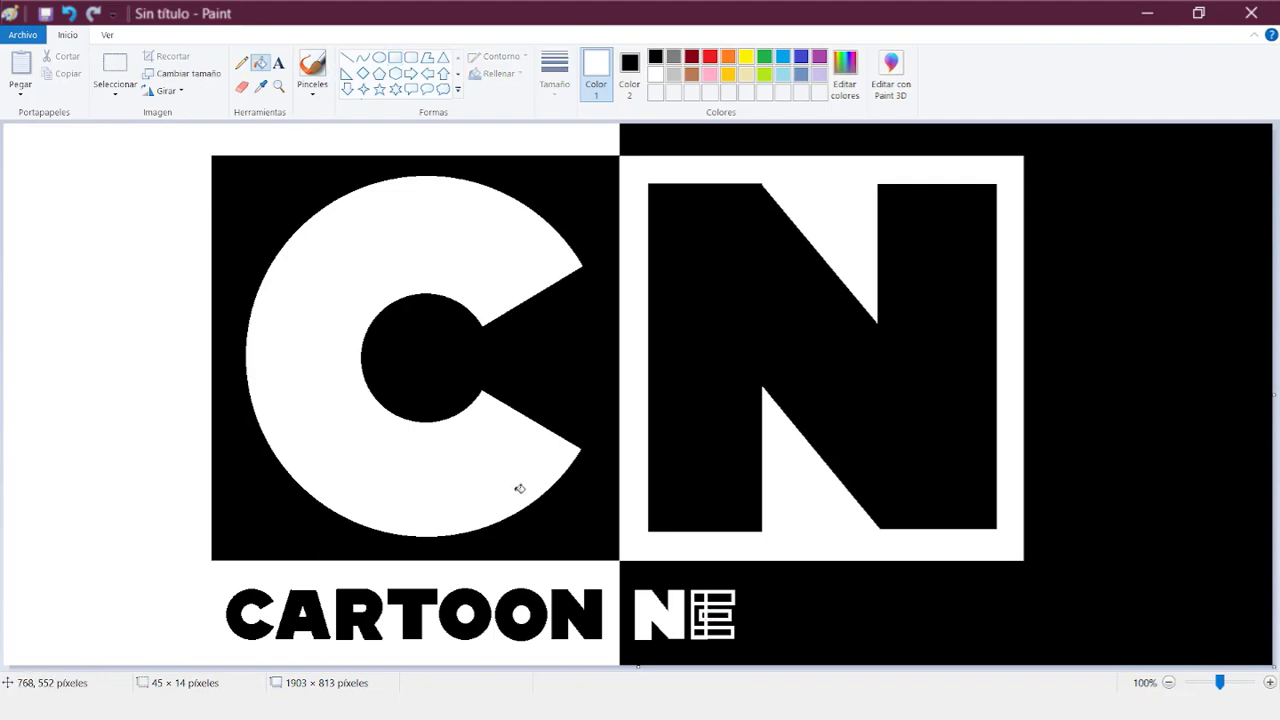
pyautogui.click(700, 595)
pyautogui.click(705, 612)
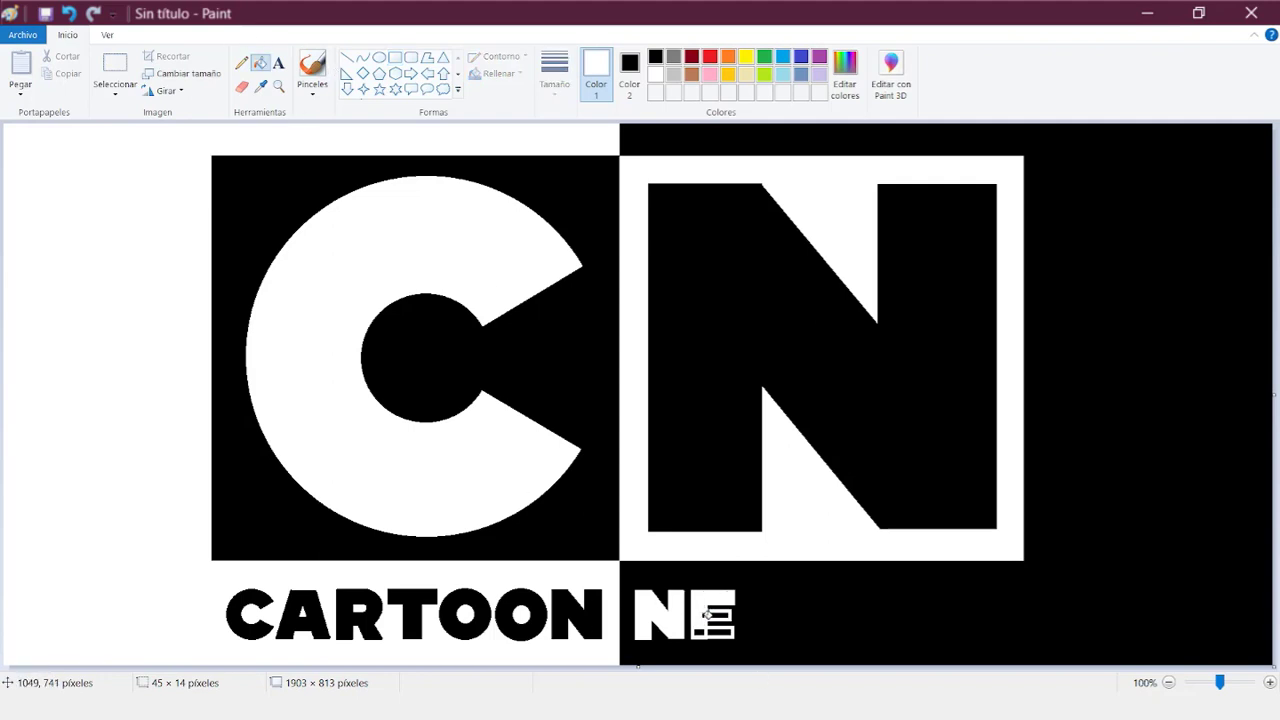
pyautogui.click(705, 628)
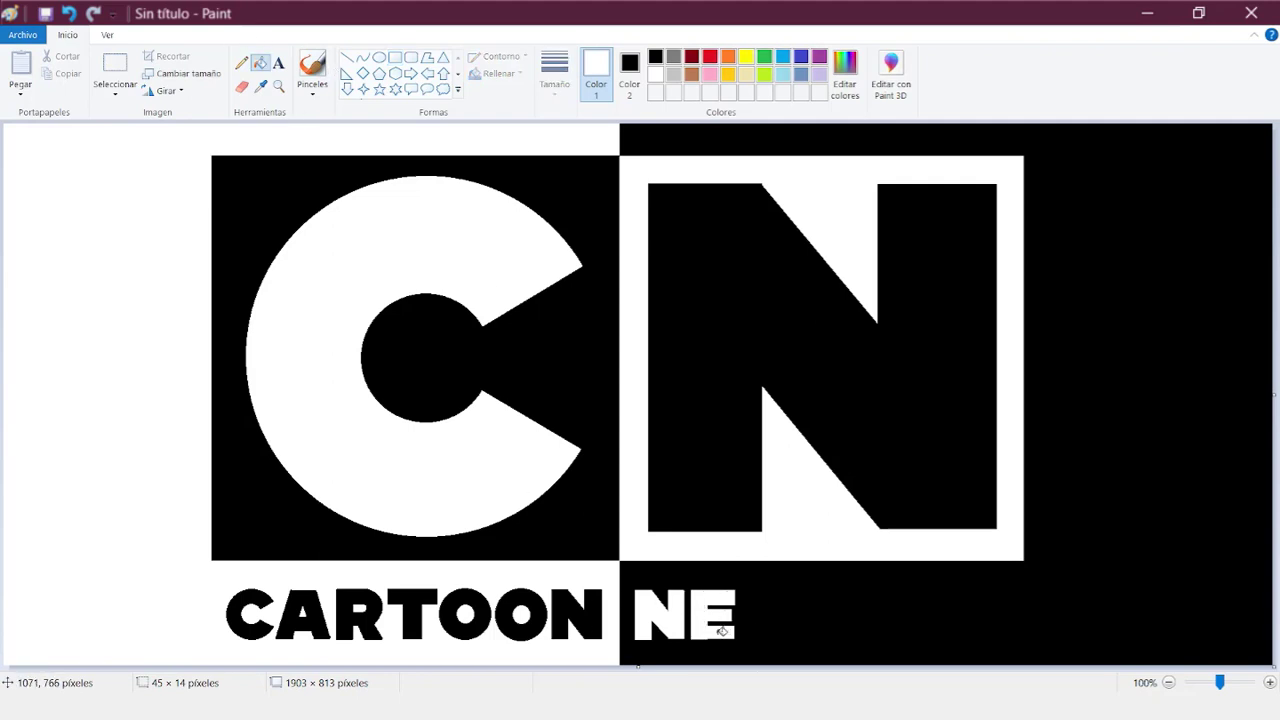
# - Outline a T after the E with an upright rectangle and a crossbar rectangle, and fill its sections white
pyautogui.click(396, 57)
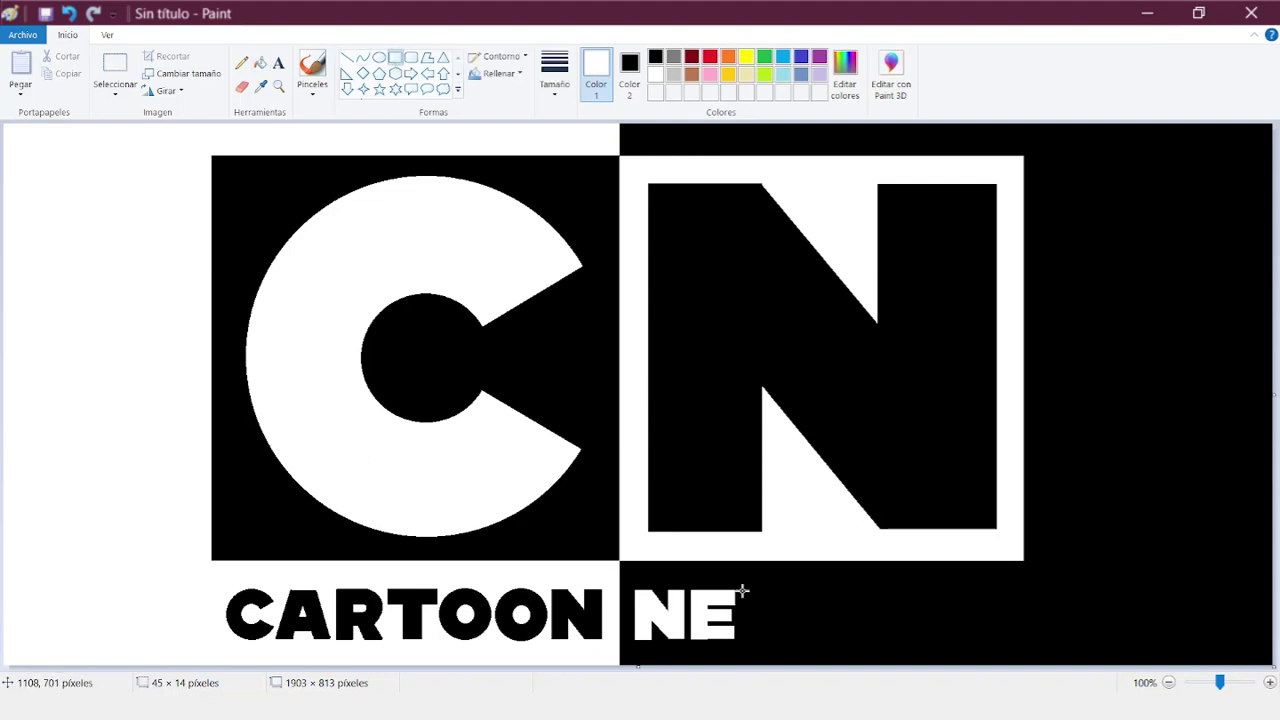
pyautogui.moveTo(742, 591)
pyautogui.mouseDown()
pyautogui.moveTo(792, 604)
pyautogui.moveTo(774, 639)
pyautogui.mouseUp()
pyautogui.moveTo(763, 589); pyautogui.dragTo(790, 603)
pyautogui.click(260, 62)
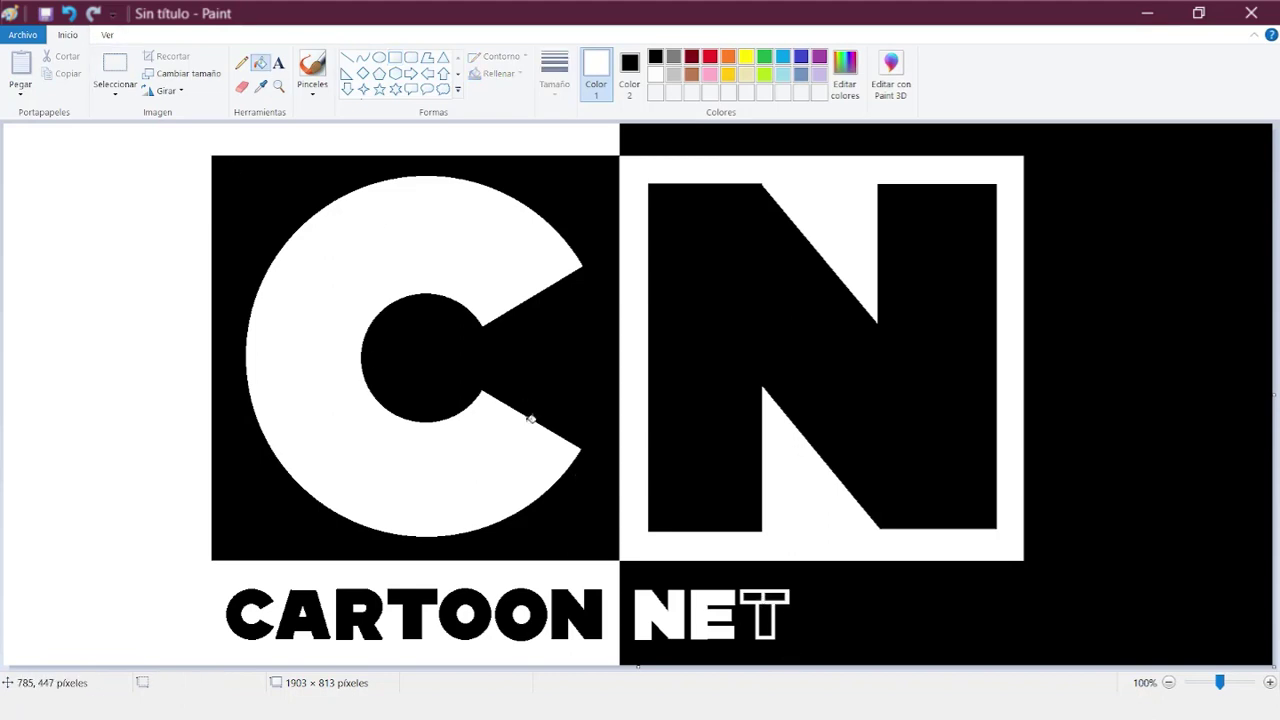
pyautogui.click(750, 597)
pyautogui.click(778, 596)
pyautogui.click(766, 620)
# - Outline a W after the T with connected straight white lines and fill it white
pyautogui.click(346, 57)
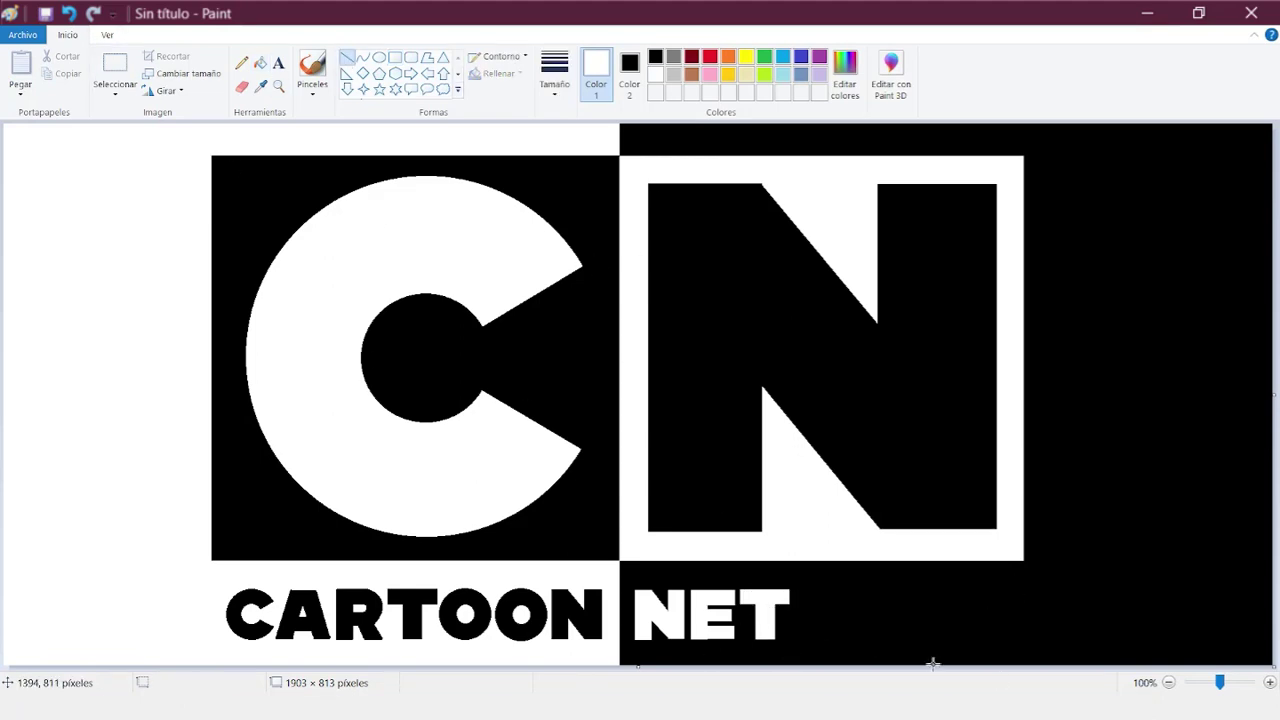
pyautogui.moveTo(795, 591); pyautogui.dragTo(804, 638)
pyautogui.moveTo(804, 638); pyautogui.dragTo(829, 637)
pyautogui.click(836, 655)
pyautogui.click(828, 619)
pyautogui.click(841, 649)
pyautogui.moveTo(851, 591); pyautogui.dragTo(842, 635)
pyautogui.click(853, 657)
pyautogui.moveTo(851, 591)
pyautogui.mouseDown()
pyautogui.moveTo(835, 592)
pyautogui.moveTo(829, 619)
pyautogui.moveTo(809, 591)
pyautogui.moveTo(811, 625)
pyautogui.moveTo(822, 596)
pyautogui.moveTo(835, 622)
pyautogui.mouseUp()
pyautogui.click(856, 638)
pyautogui.click(832, 629)
pyautogui.click(818, 614)
pyautogui.click(828, 657)
pyautogui.click(846, 654)
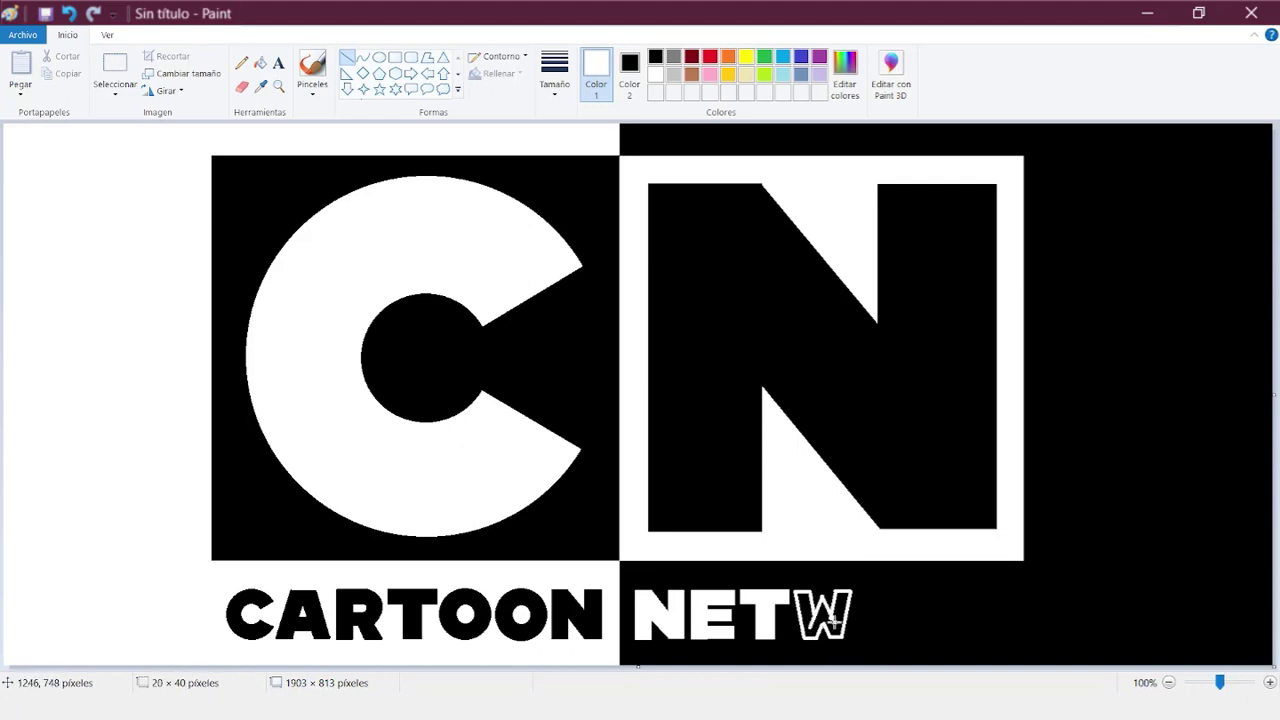
pyautogui.click(260, 62)
pyautogui.click(814, 604)
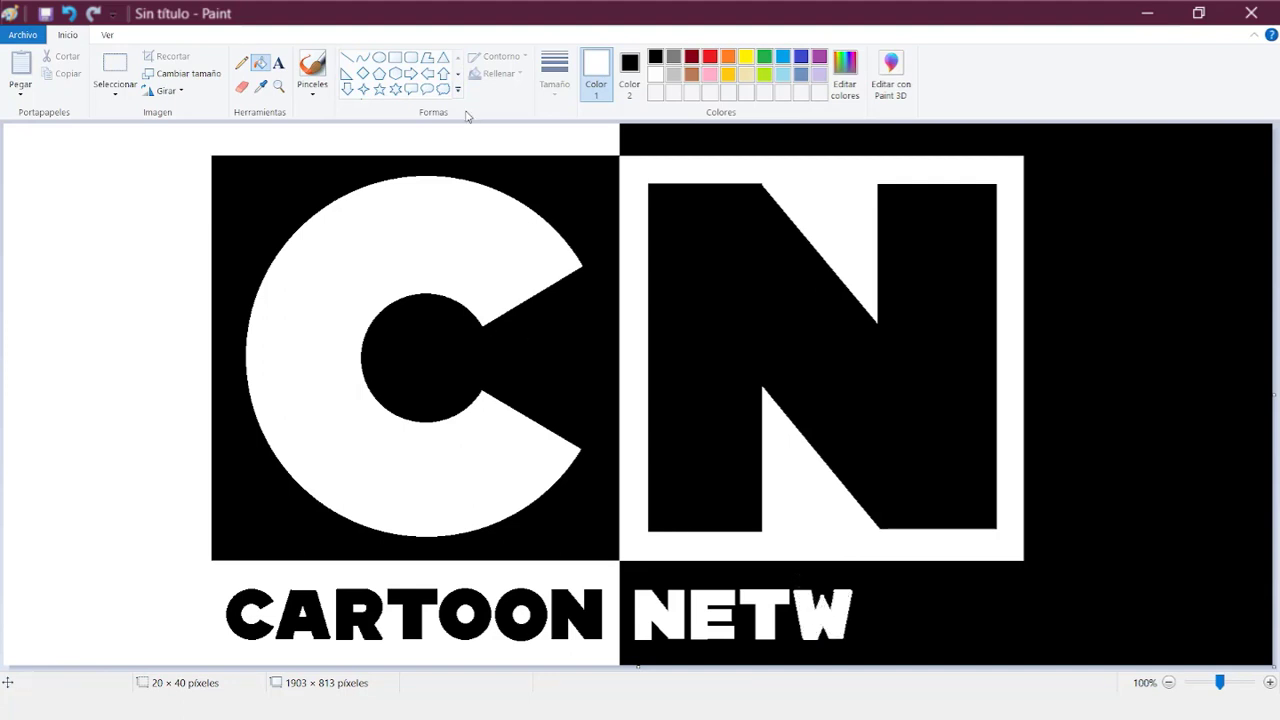
# - Draw an O after the W from concentric circles about 75 × 73 px and 32 × 33 px, and fill the ring white
pyautogui.click(379, 57)
pyautogui.moveTo(853, 590); pyautogui.dragTo(905, 640)
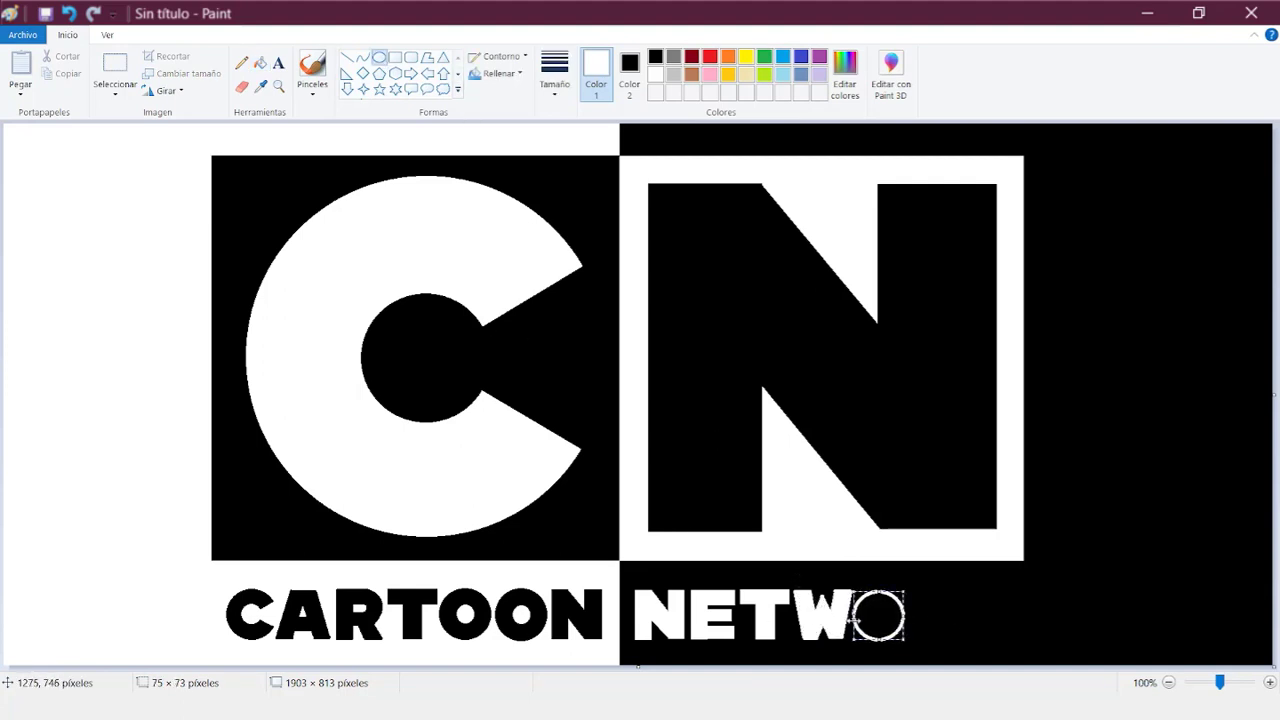
pyautogui.moveTo(864, 598)
pyautogui.mouseDown()
pyautogui.moveTo(896, 634)
pyautogui.moveTo(867, 602)
pyautogui.moveTo(889, 625)
pyautogui.mouseUp()
pyautogui.click(260, 62)
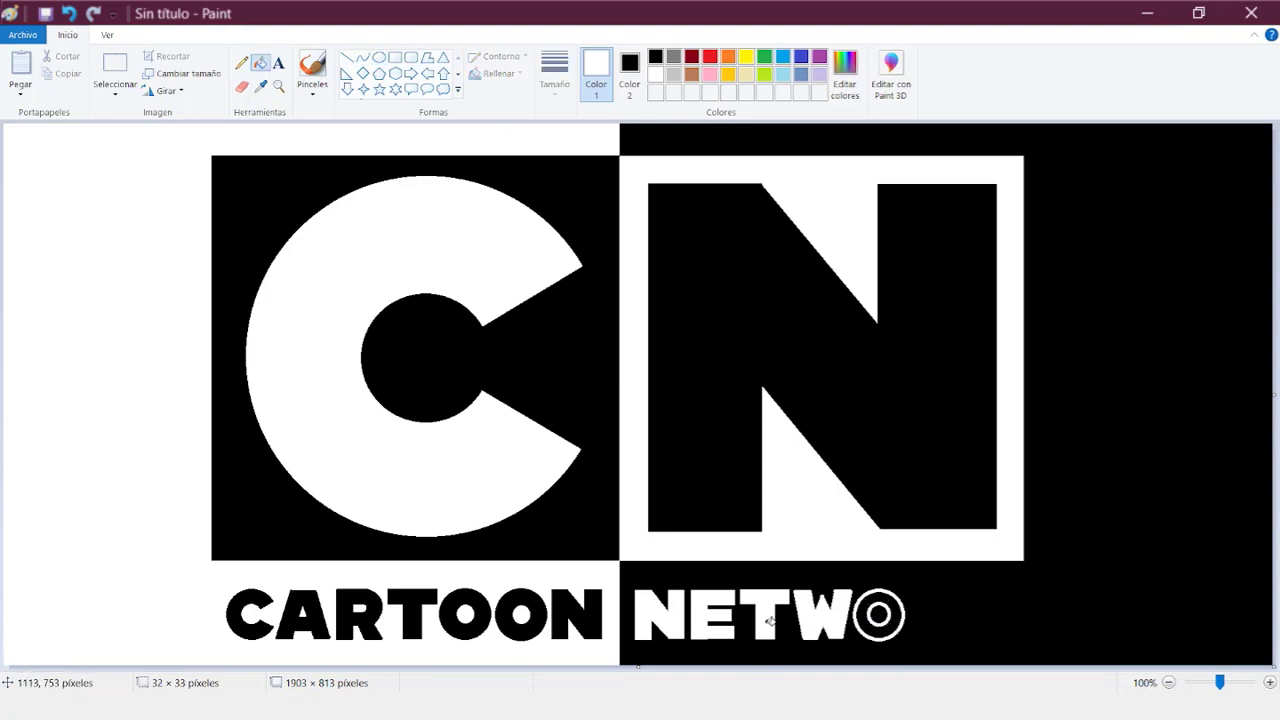
pyautogui.click(879, 614)
# - Start an R after the O with an upright rectangle about 22 × 72 px and straight lines for its top edge and diagonal leg
pyautogui.click(395, 57)
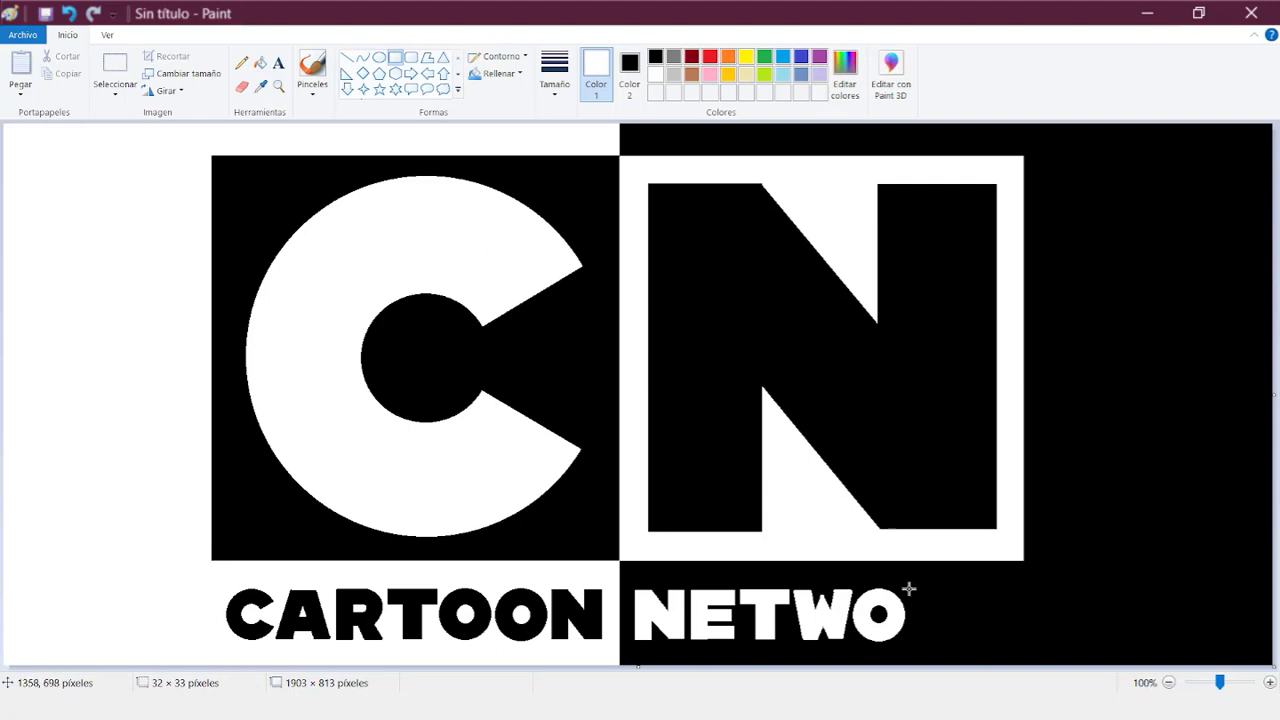
pyautogui.moveTo(906, 589); pyautogui.dragTo(911, 619)
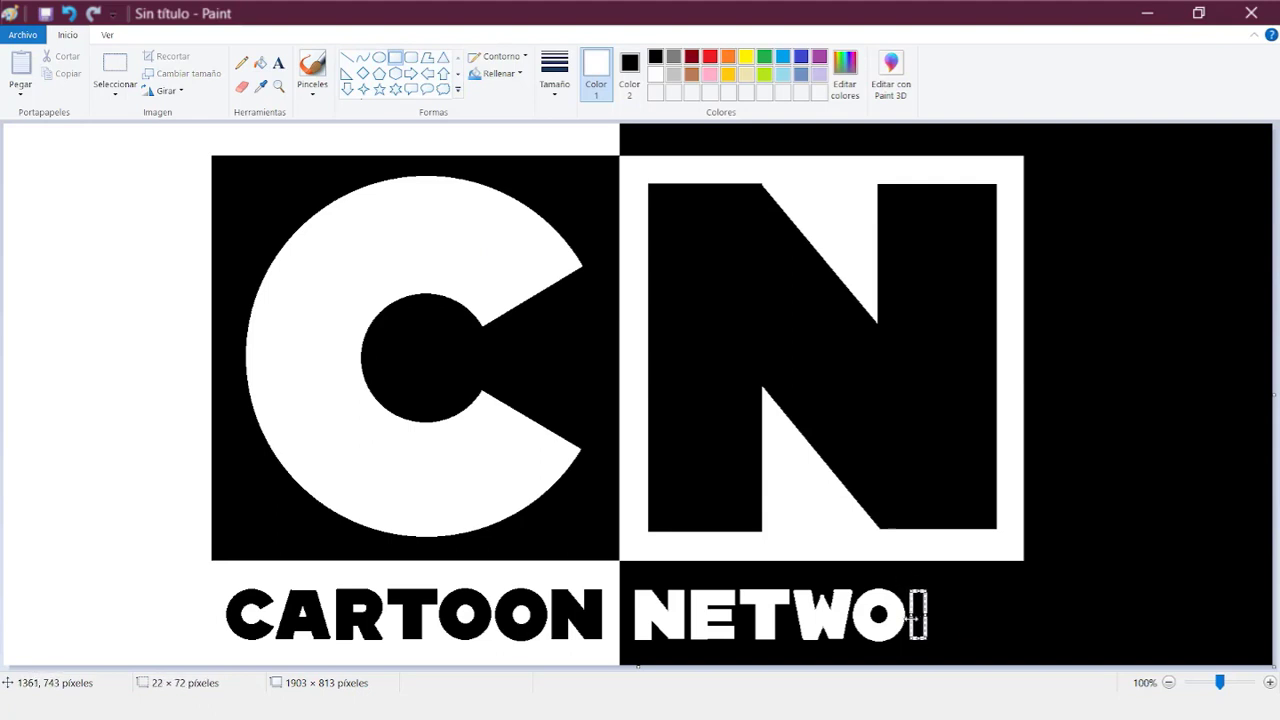
pyautogui.click(347, 57)
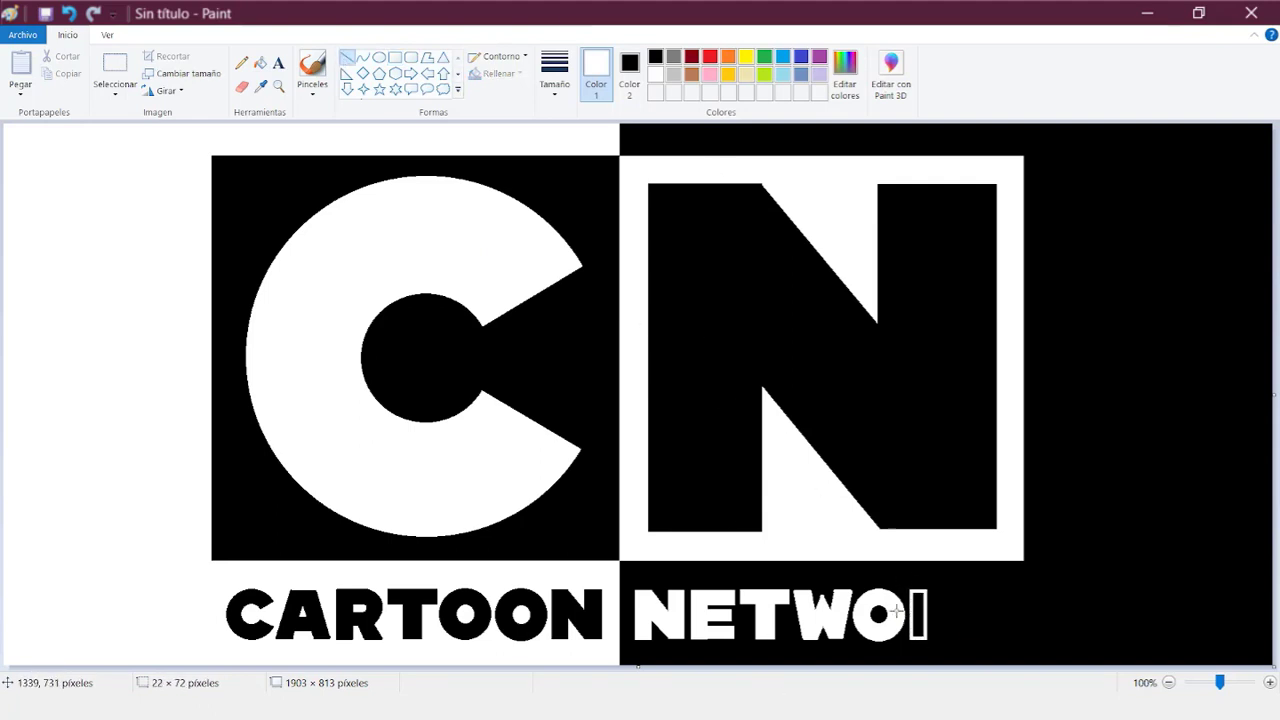
pyautogui.moveTo(918, 590)
pyautogui.mouseDown()
pyautogui.moveTo(942, 590)
pyautogui.moveTo(920, 621)
pyautogui.moveTo(957, 639)
pyautogui.moveTo(945, 622)
pyautogui.mouseUp()
pyautogui.click(950, 626)
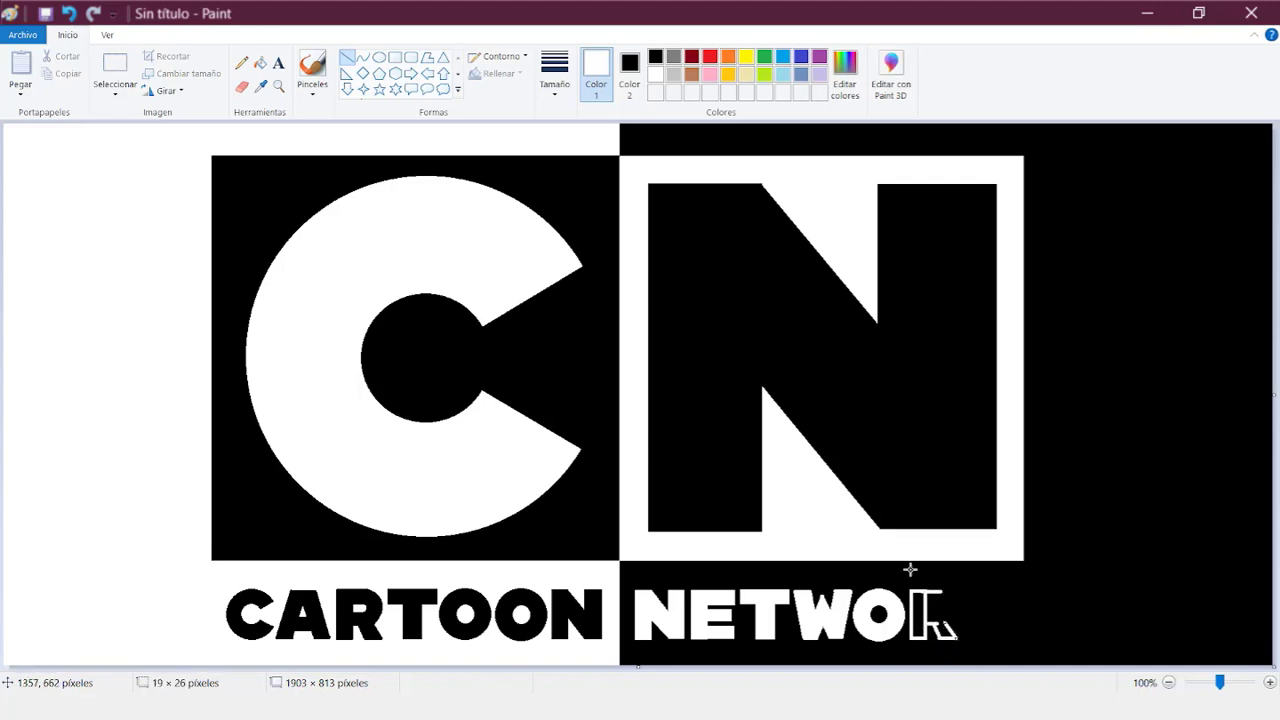
# - Draw the outer bowl and inner opening of the R with white curves
pyautogui.click(363, 57)
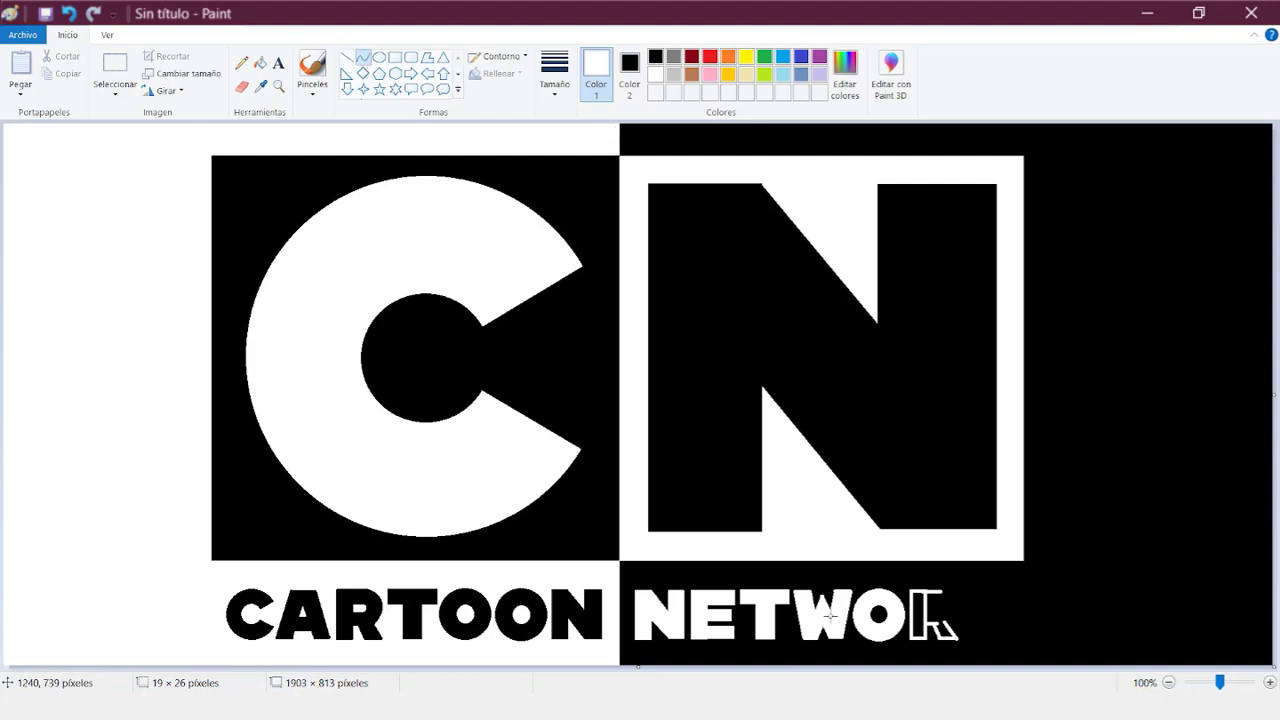
pyautogui.moveTo(941, 591)
pyautogui.mouseDown()
pyautogui.moveTo(945, 622)
pyautogui.moveTo(955, 595)
pyautogui.mouseUp()
pyautogui.moveTo(962, 615); pyautogui.dragTo(926, 603)
pyautogui.click(986, 641)
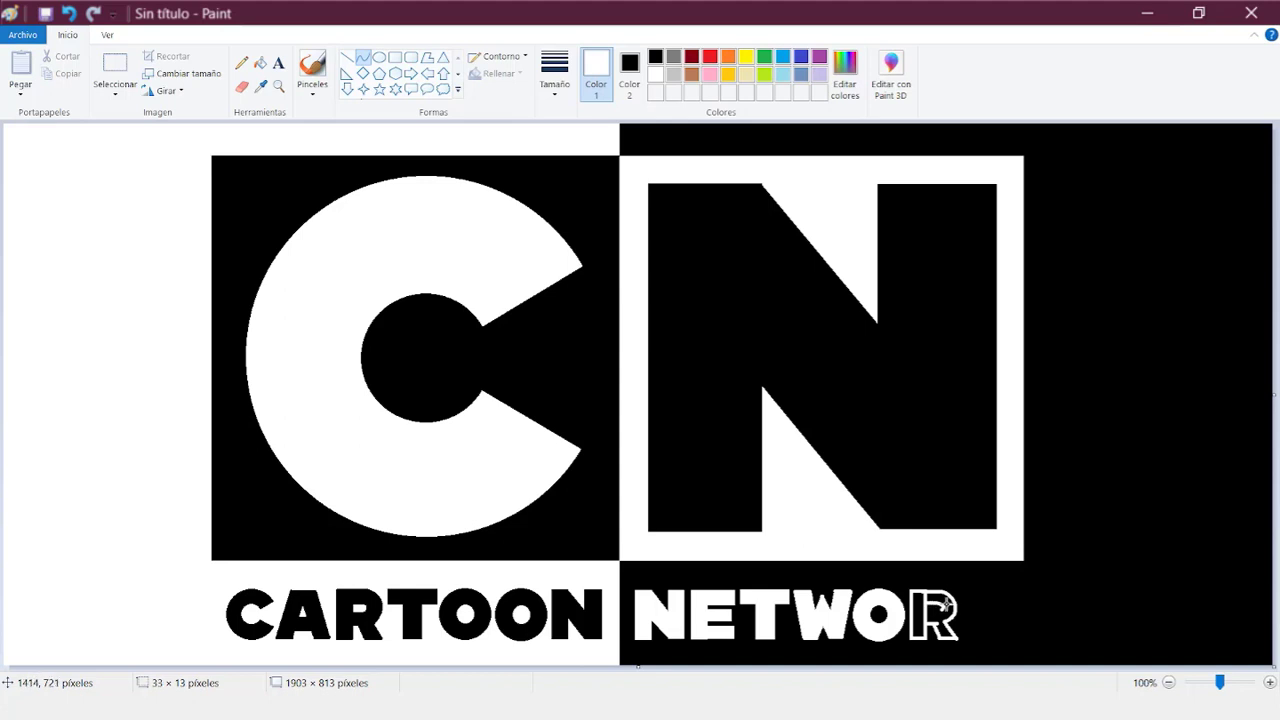
pyautogui.click(943, 602)
pyautogui.click(988, 631)
pyautogui.moveTo(942, 611); pyautogui.dragTo(926, 617)
pyautogui.click(934, 617)
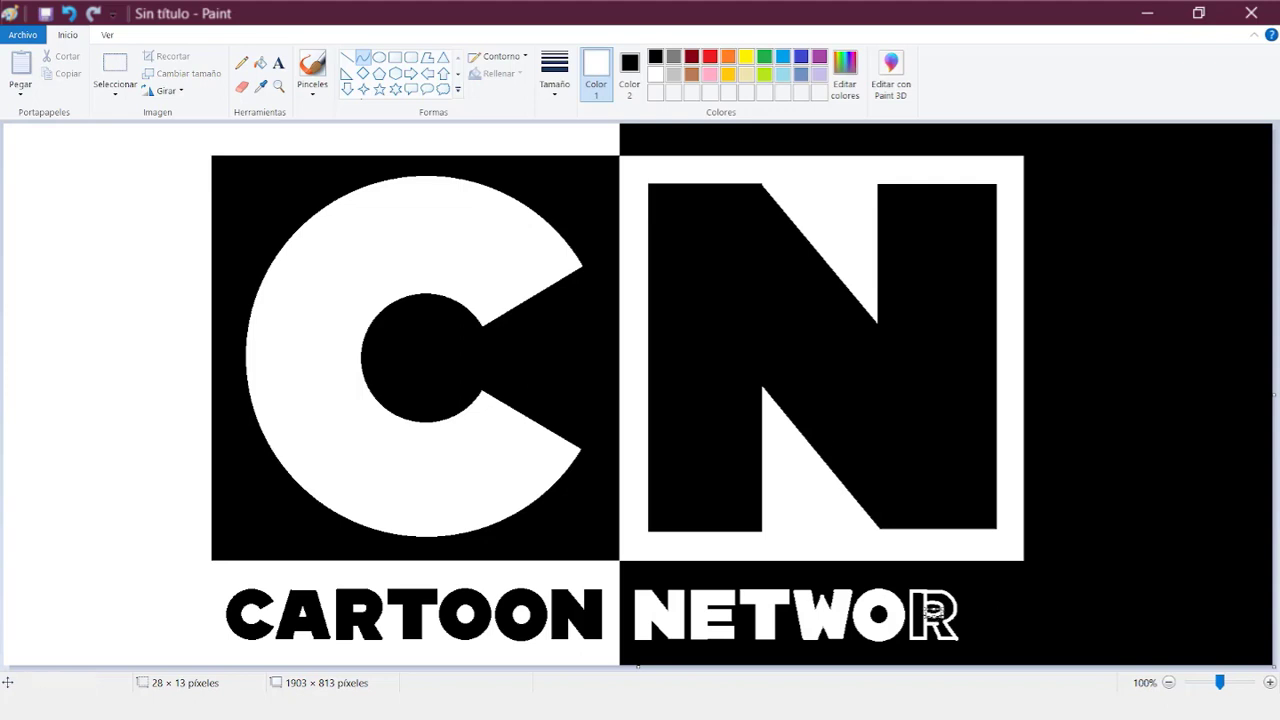
# - Fill the stem and the bowl of the R white
pyautogui.click(260, 65)
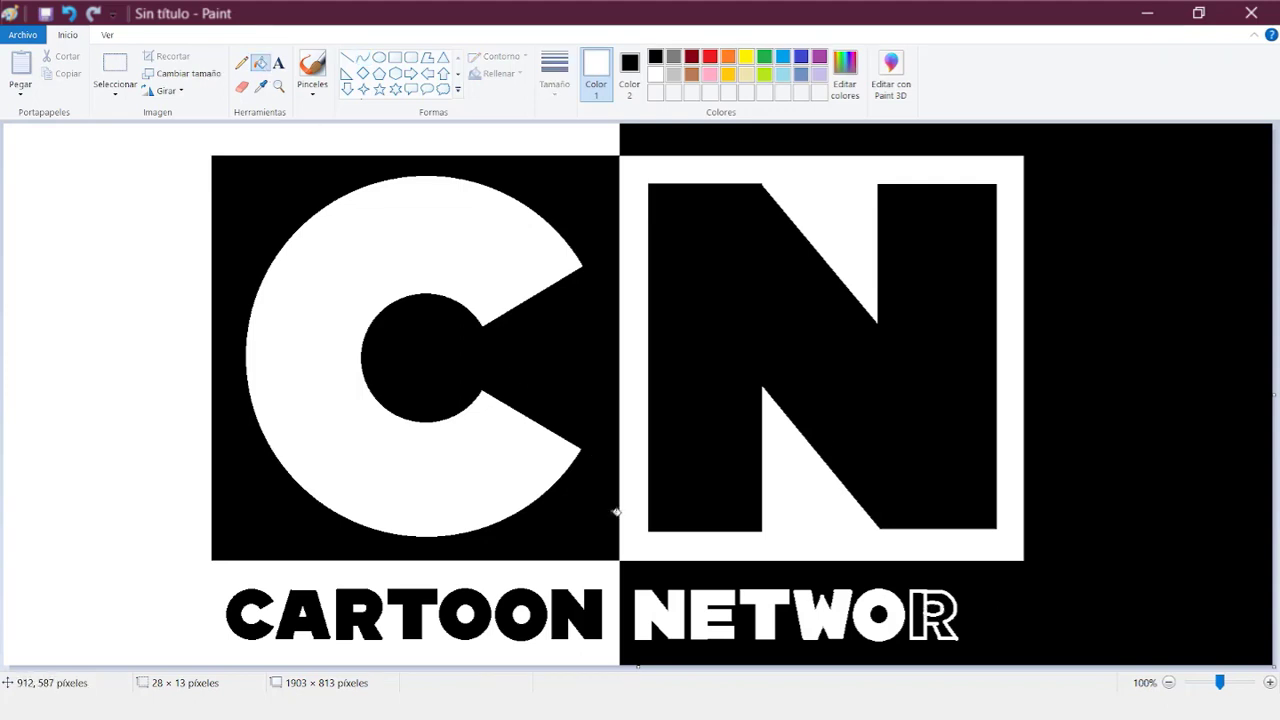
pyautogui.click(918, 612)
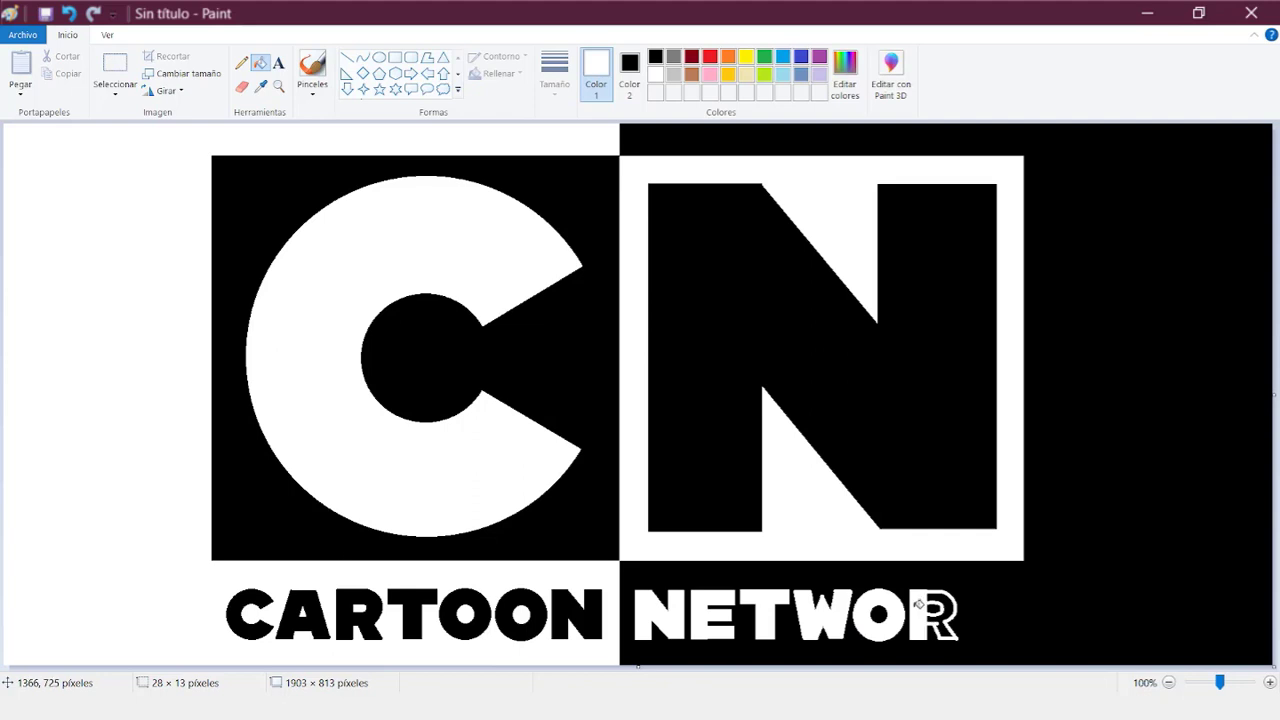
pyautogui.click(946, 596)
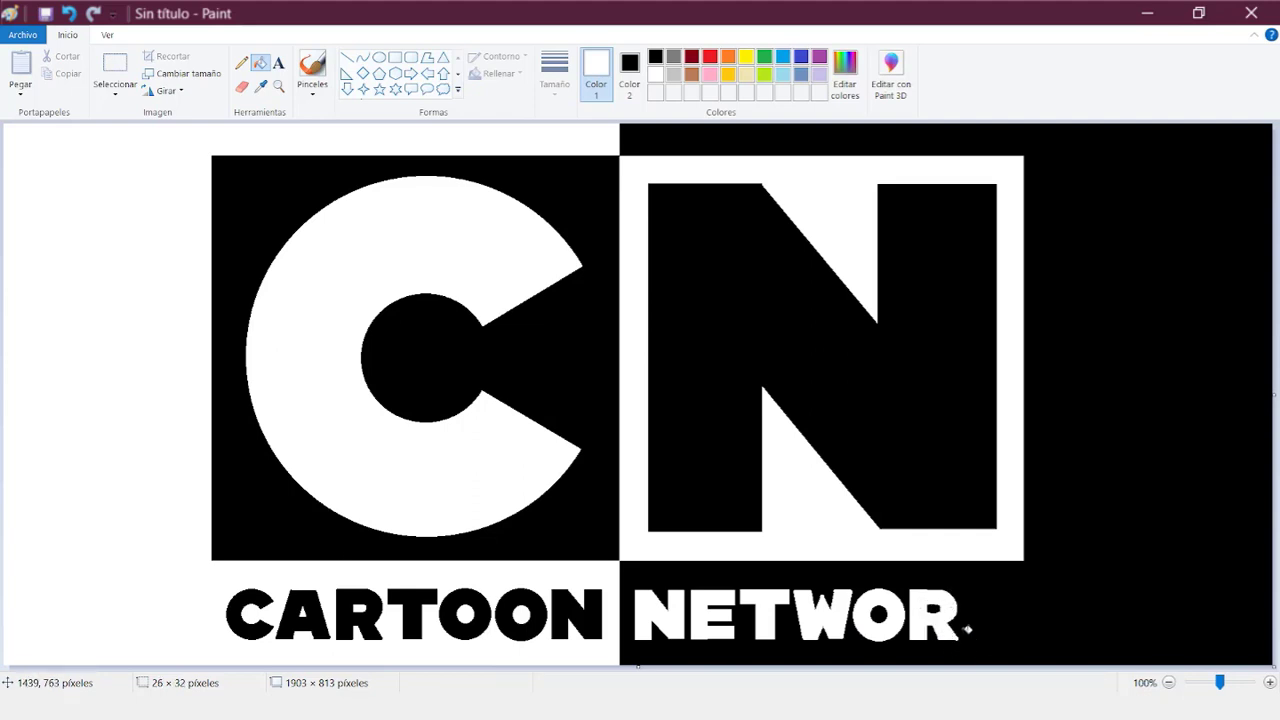
# - Clear the stray white pixels around the foot and outer side of the R to the black background
pyautogui.click(114, 64)
pyautogui.moveTo(972, 651); pyautogui.dragTo(934, 640)
pyautogui.moveTo(958, 590); pyautogui.dragTo(979, 616)
pyautogui.press('Delete')
pyautogui.press('Delete')
pyautogui.press('Delete')
# - Outline a K after the R with an upright rectangle about 23 × 70 px and a white polygon for its two diagonal arms
pyautogui.click(397, 58)
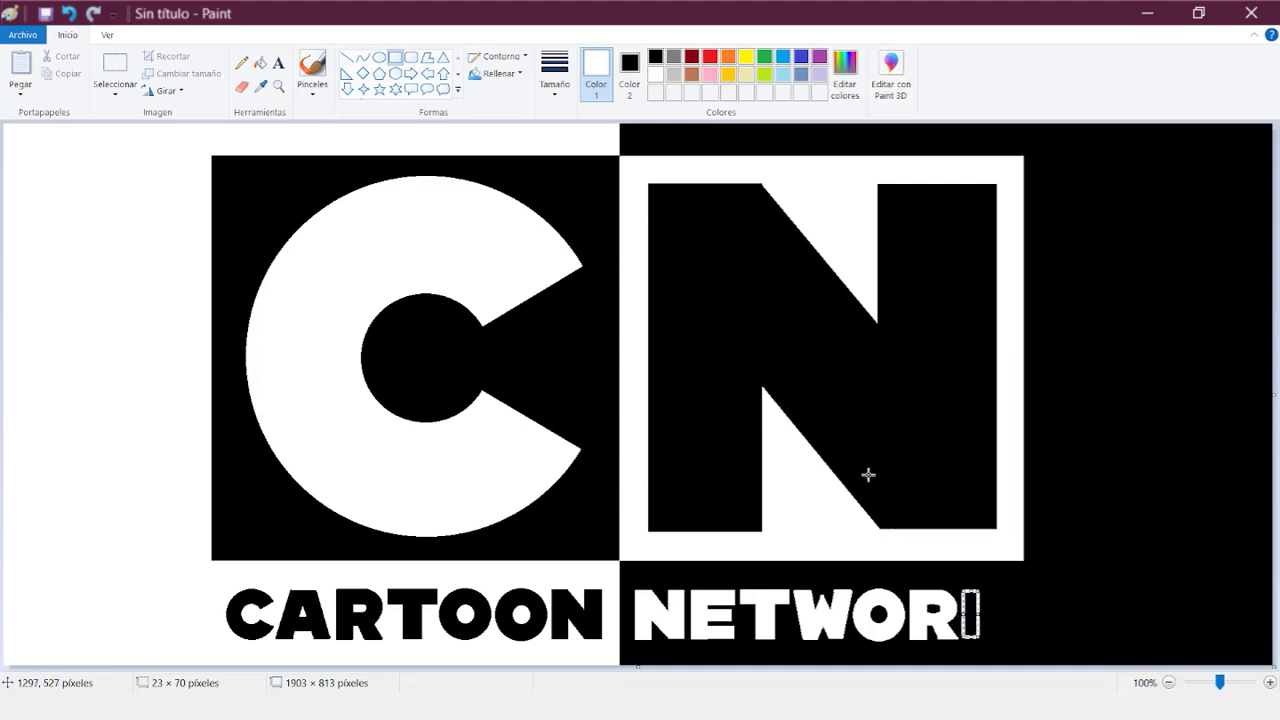
pyautogui.click(427, 58)
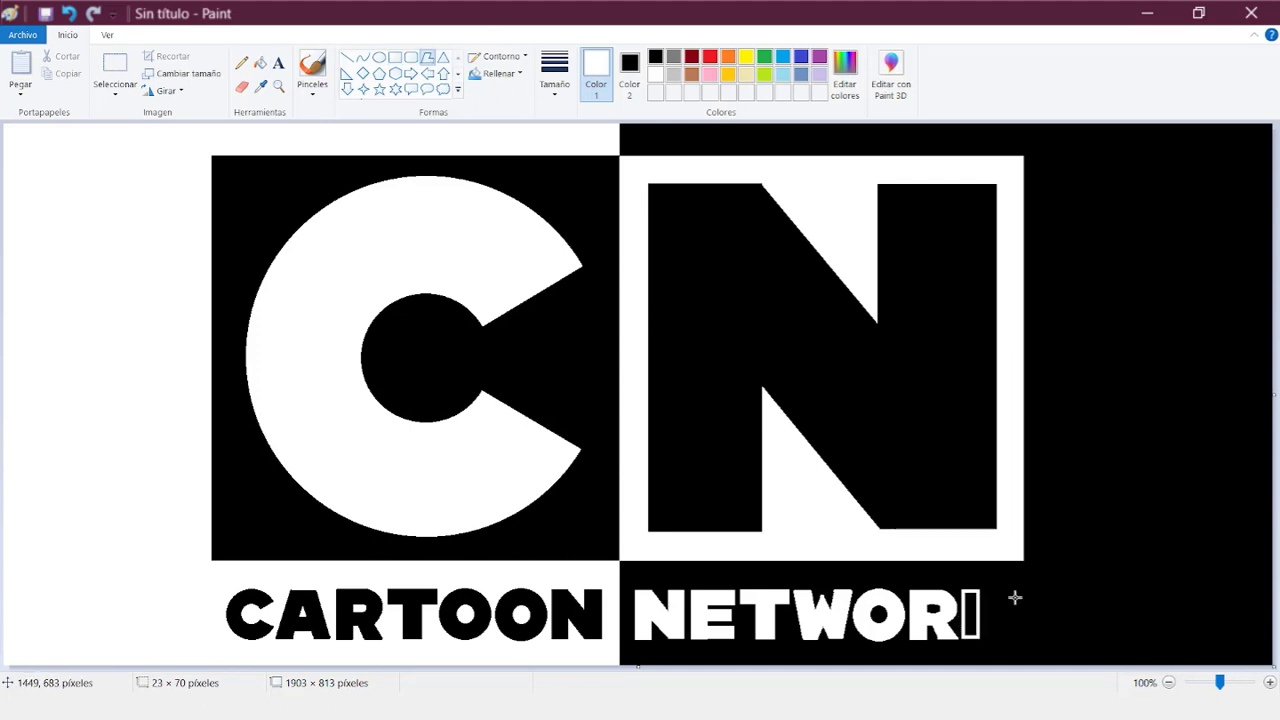
pyautogui.moveTo(990, 592); pyautogui.dragTo(976, 610)
pyautogui.click(993, 635)
pyautogui.click(991, 639)
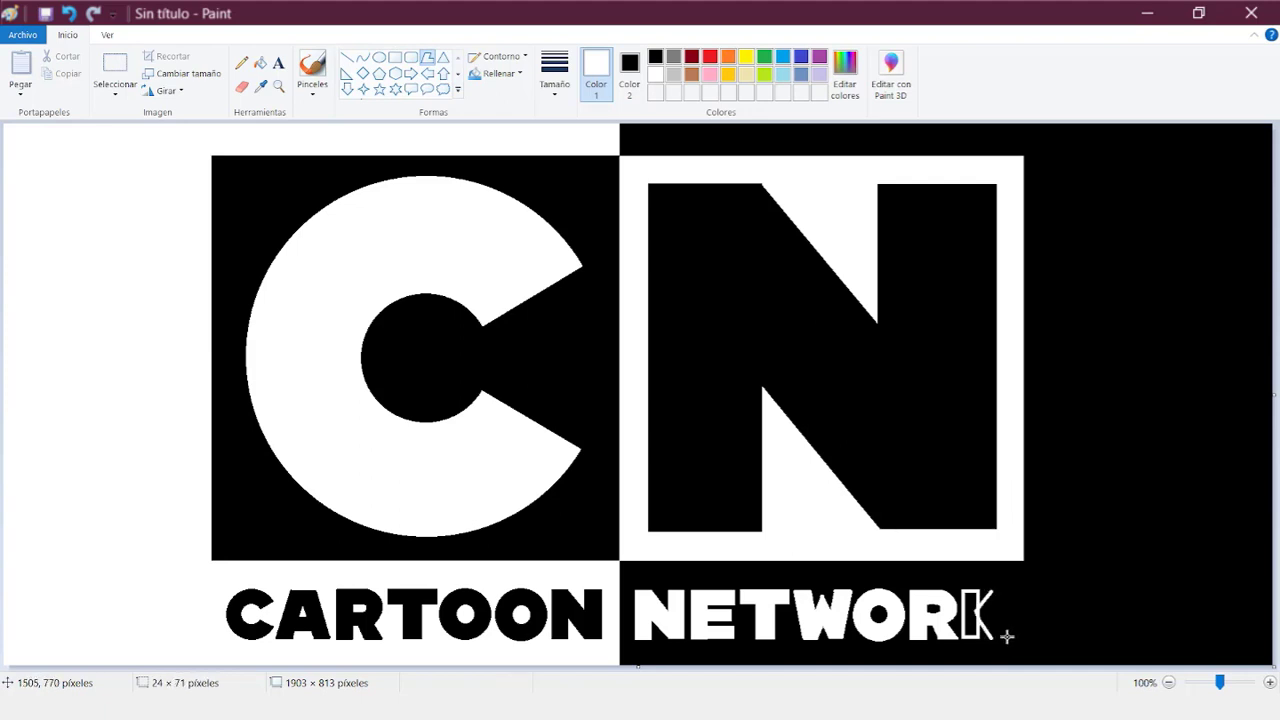
pyautogui.click(1012, 637)
pyautogui.click(997, 612)
pyautogui.click(1011, 589)
pyautogui.click(1000, 589)
pyautogui.click(990, 592)
pyautogui.click(1029, 603)
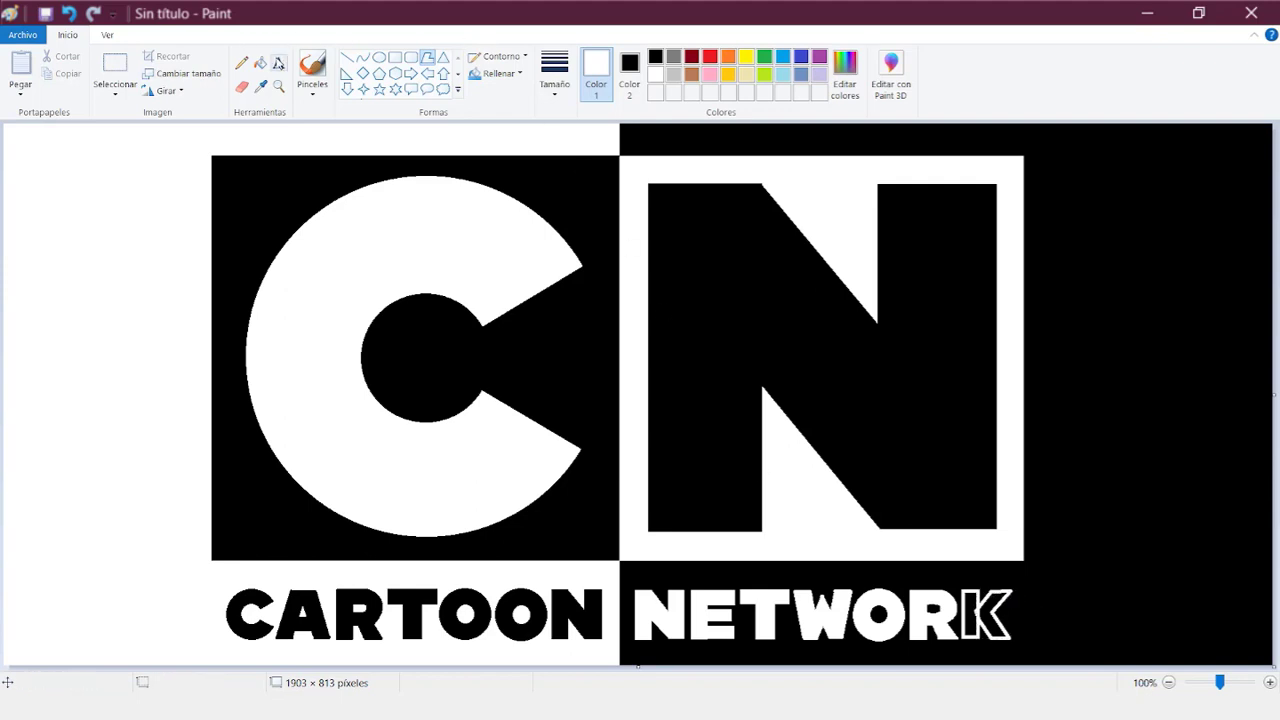
# - Fill the stem and the arms of the K white
pyautogui.click(258, 63)
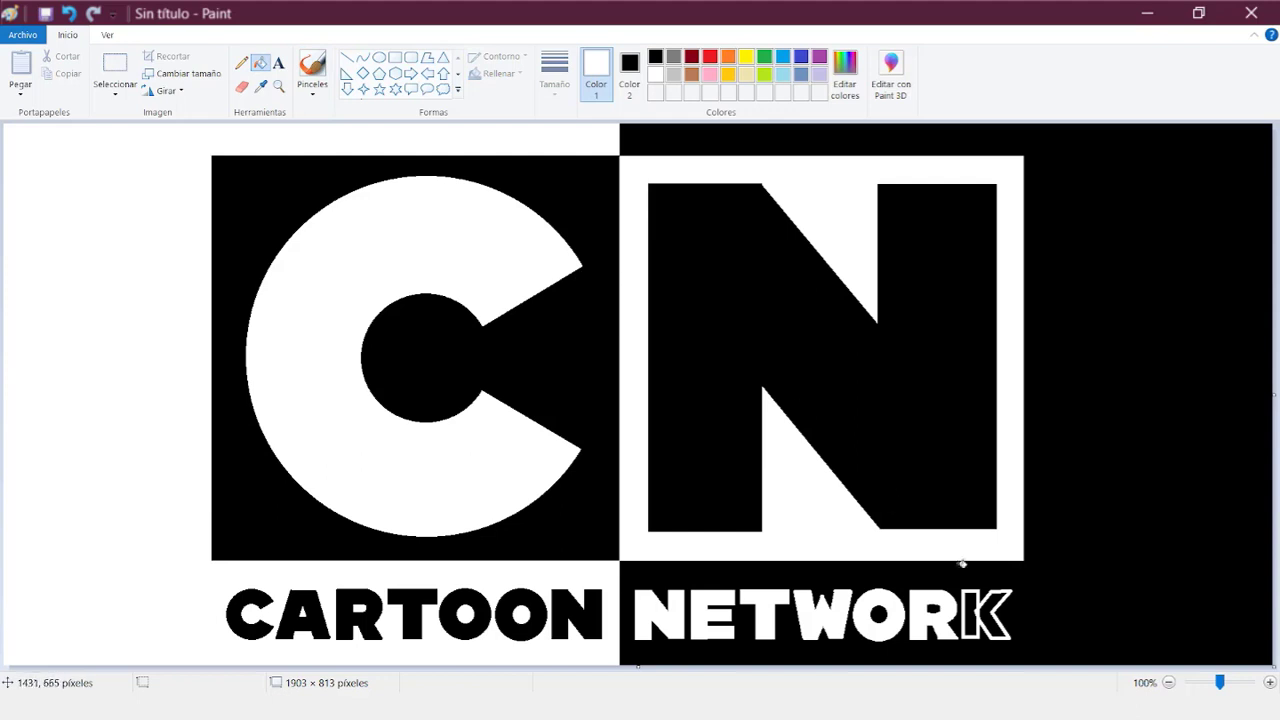
pyautogui.click(975, 598)
pyautogui.click(994, 618)
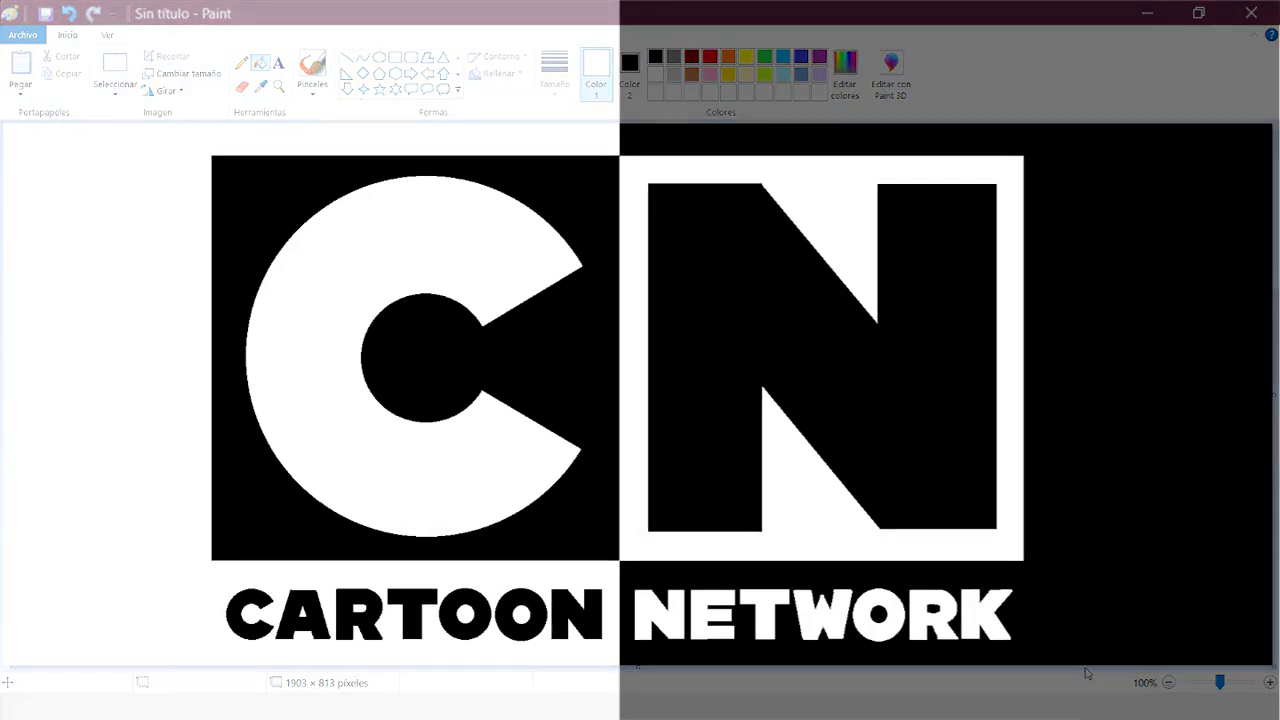